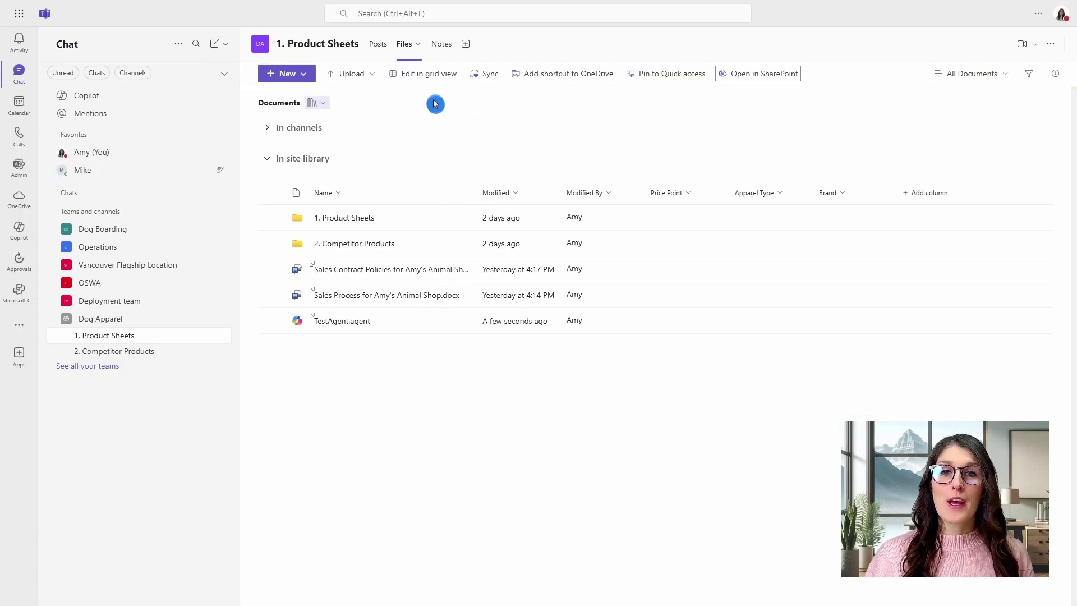
Open the team's files in SharePoint and go to the Dog Apparel site's home page.
left_click(752, 76)
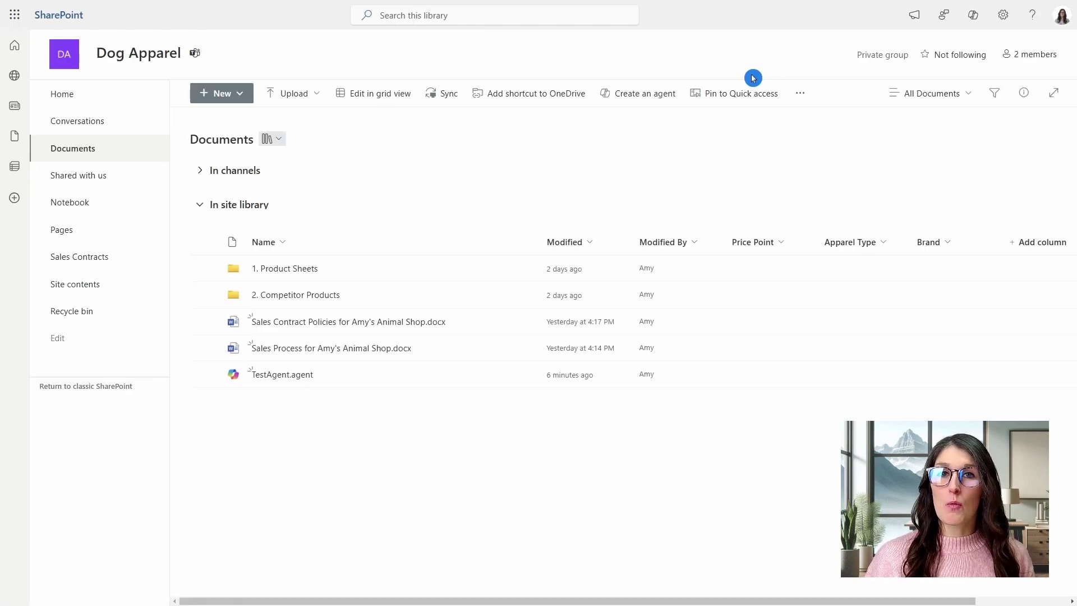
left_click(122, 95)
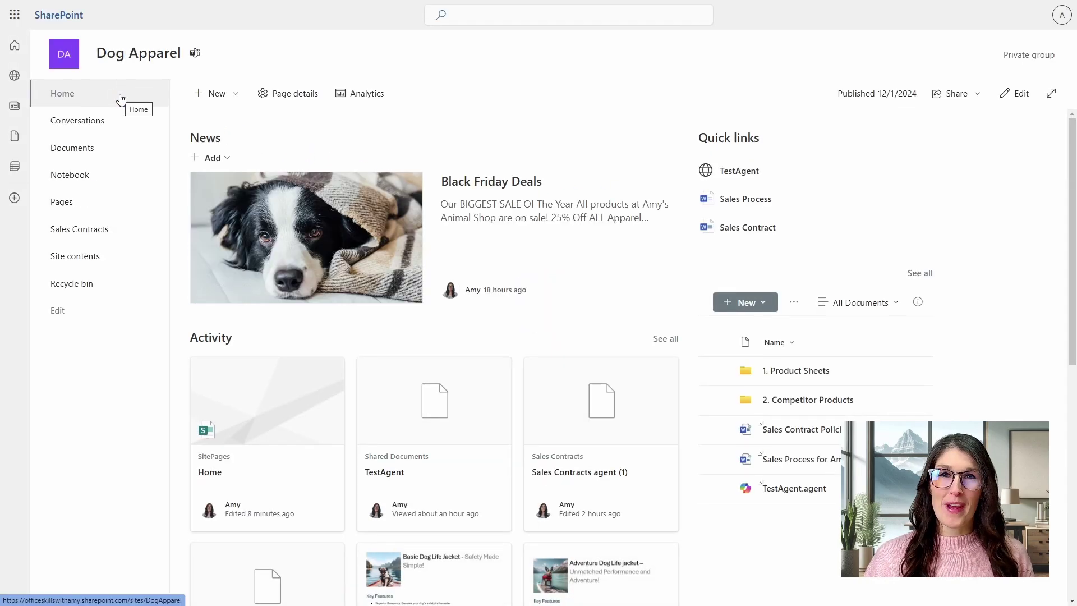
left_click(543, 124)
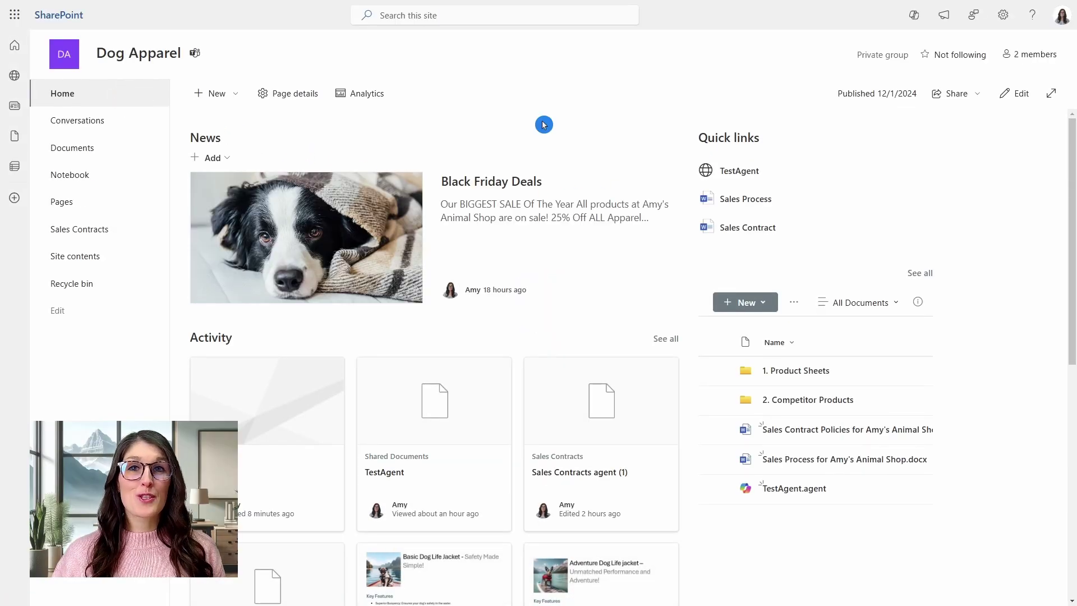
Open the Dog Apparel site agent's Copilot chat pane beside the home page.
left_click(913, 17)
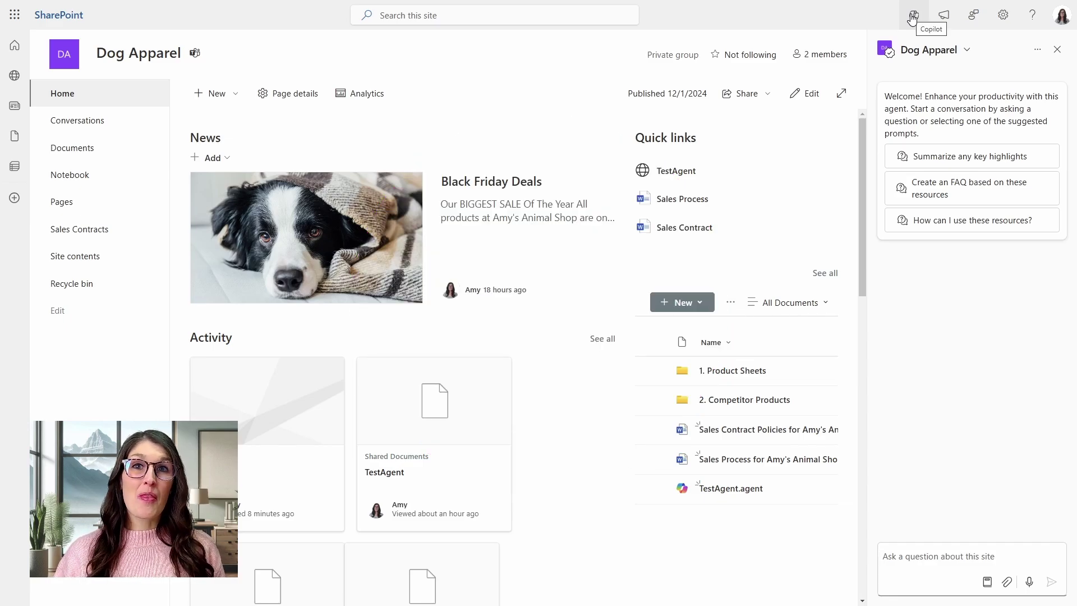
left_click(912, 17)
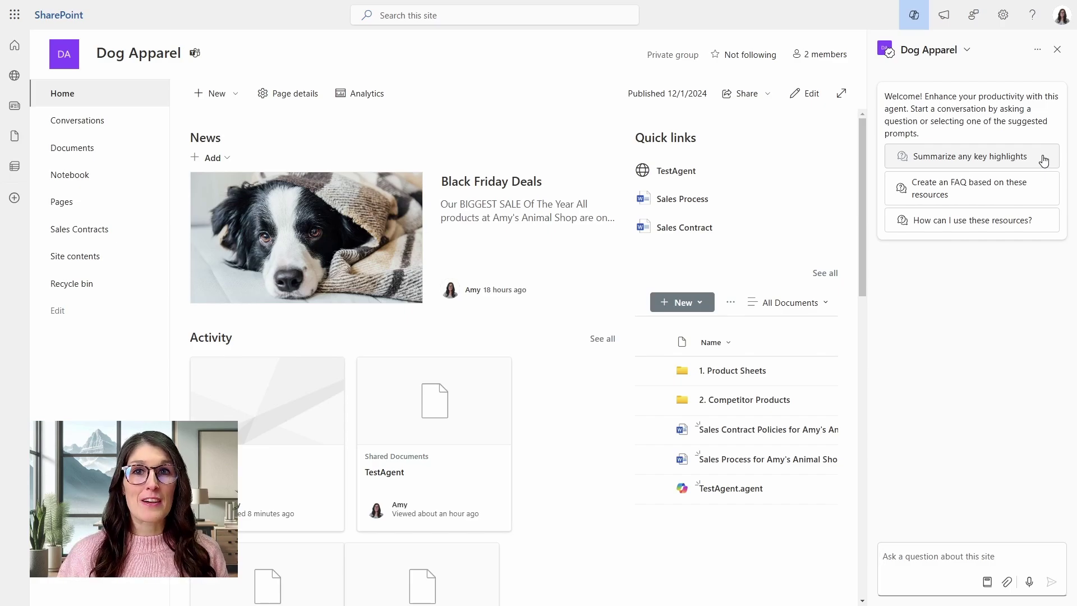
Send the suggested prompt 'How can I use these resources?' to the site agent.
left_click(1048, 225)
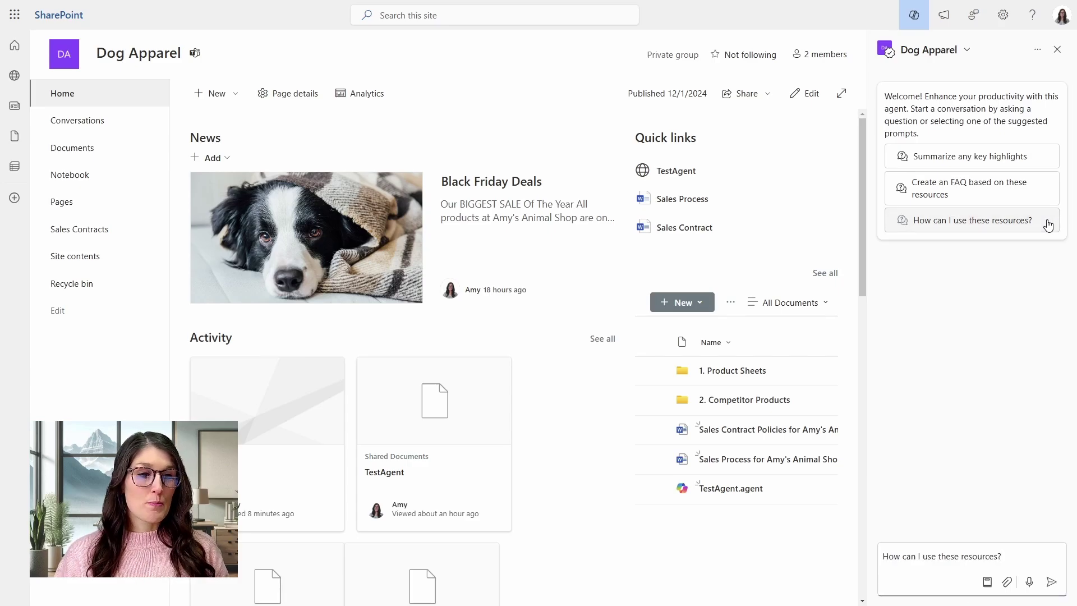
key("Return")
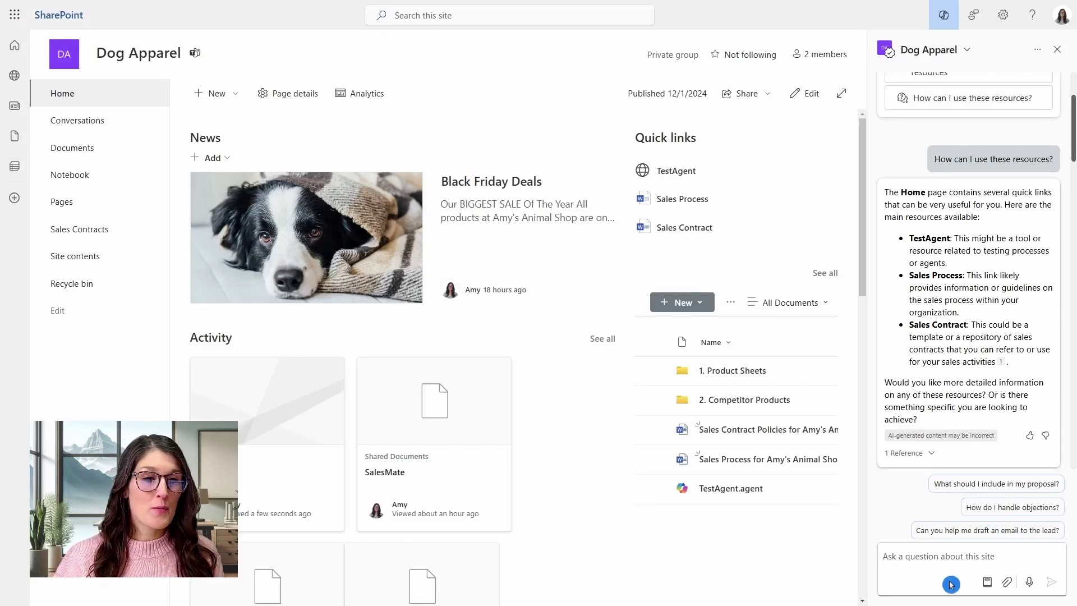
left_click(986, 584)
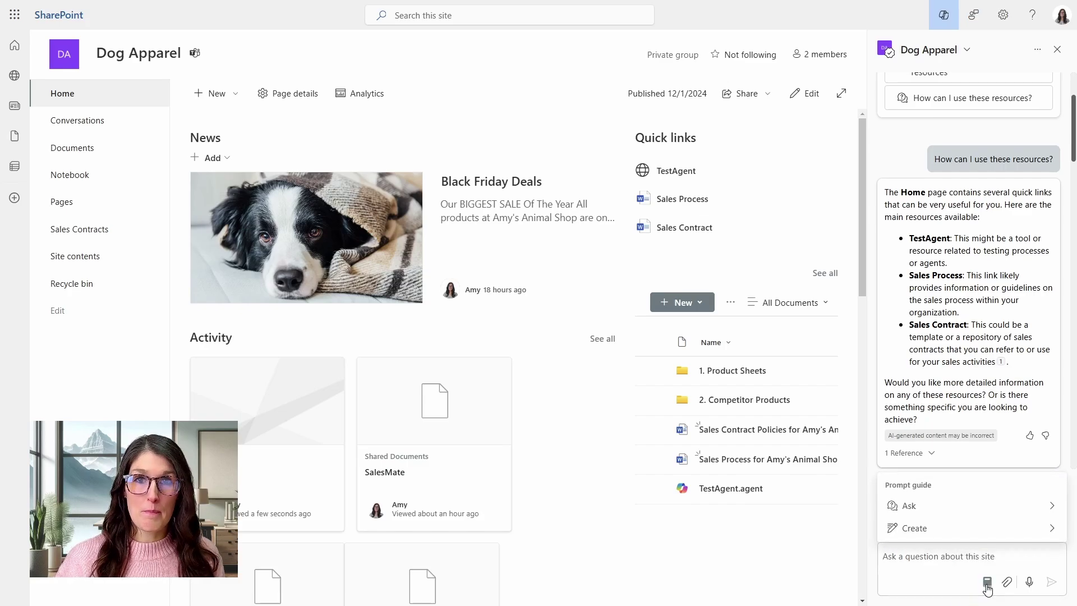
left_click(987, 508)
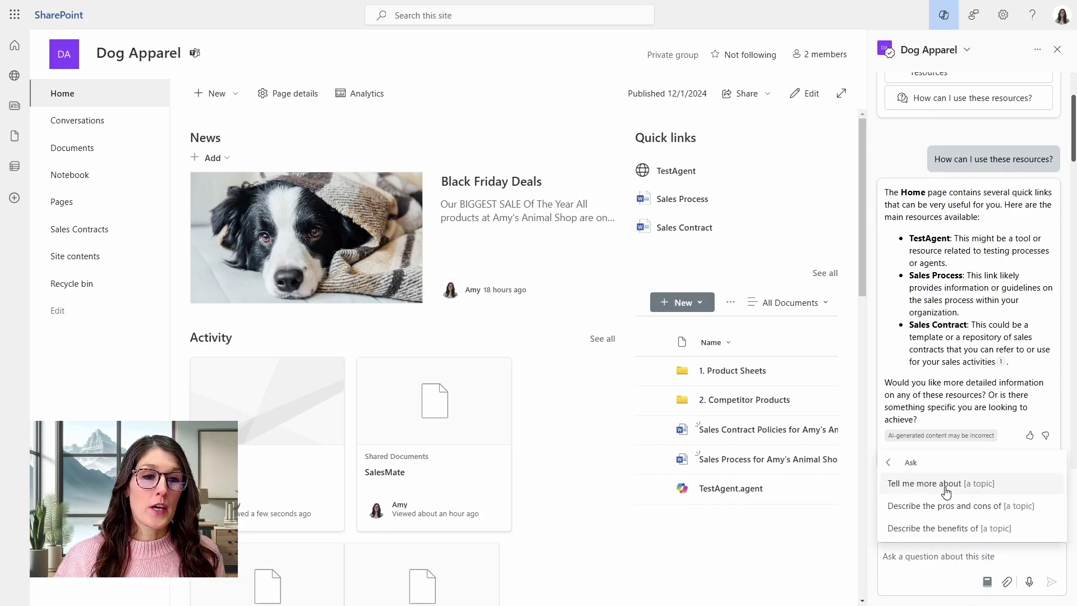
left_click(924, 483)
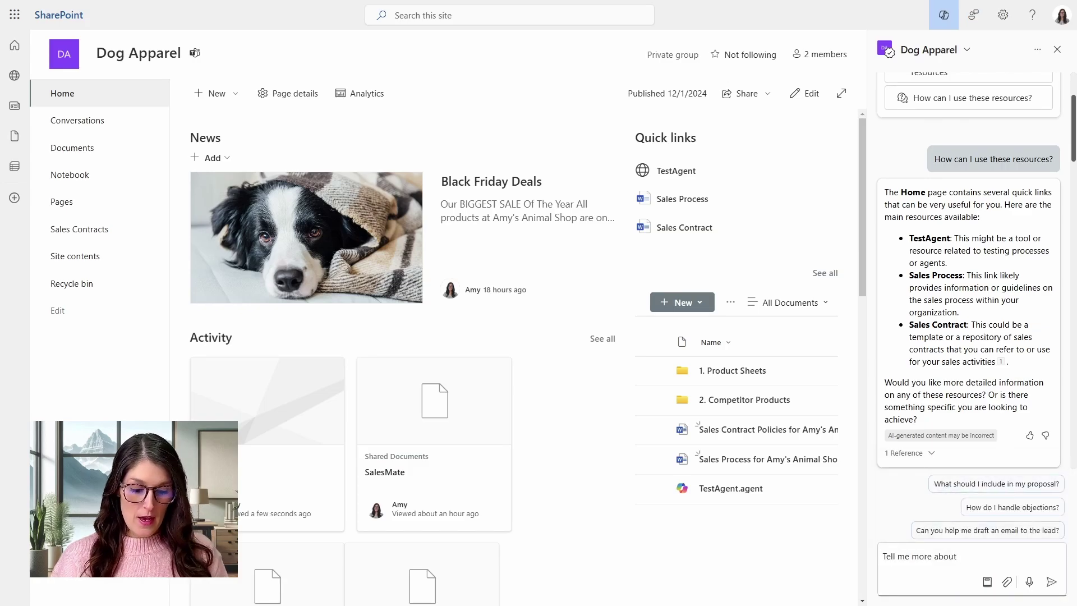
type("/")
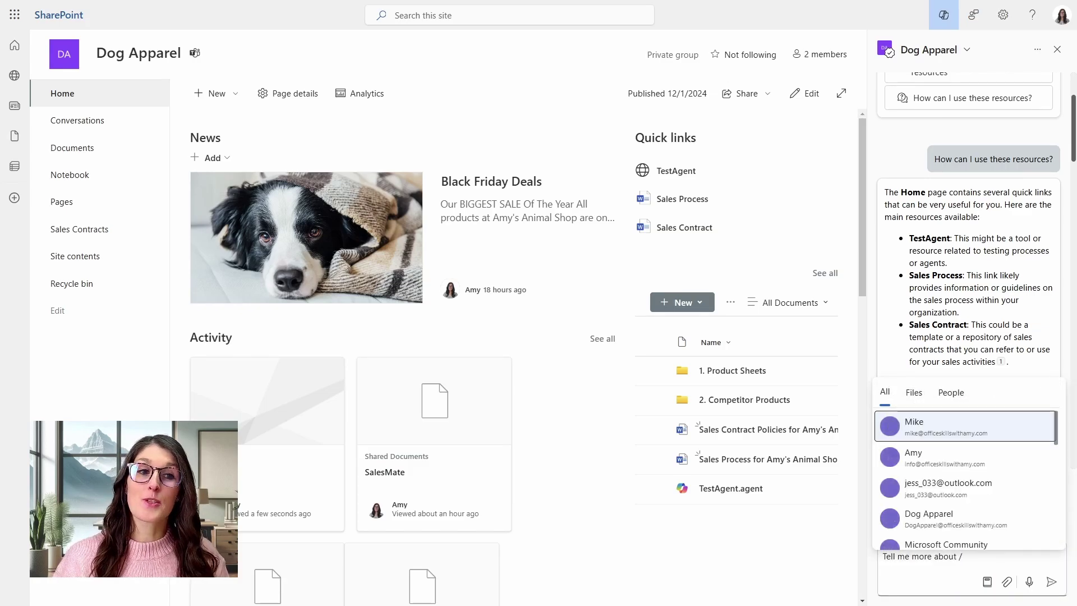
left_click(913, 392)
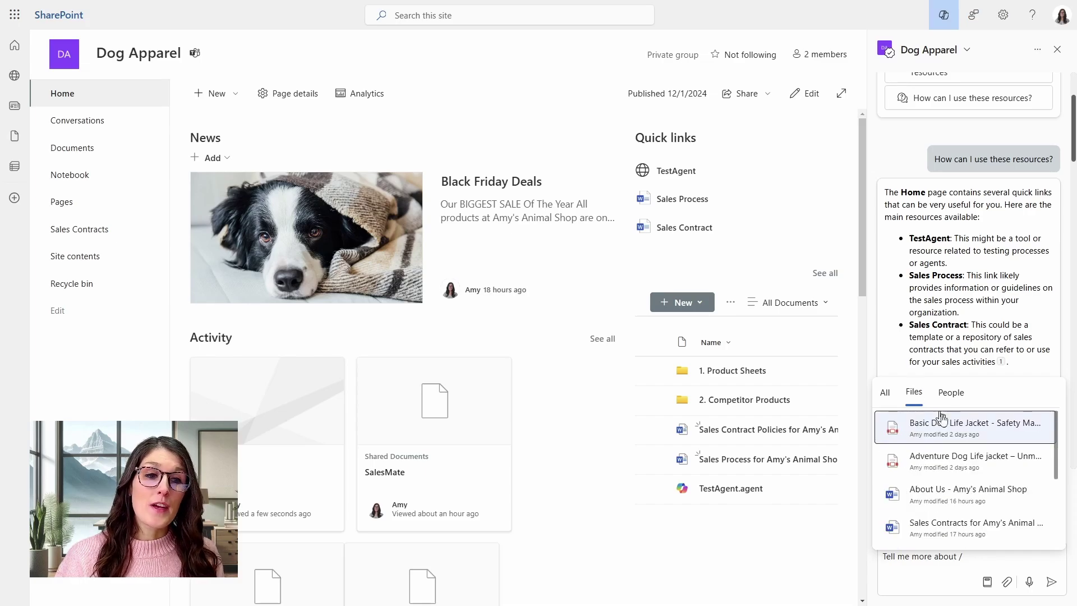
left_click(948, 459)
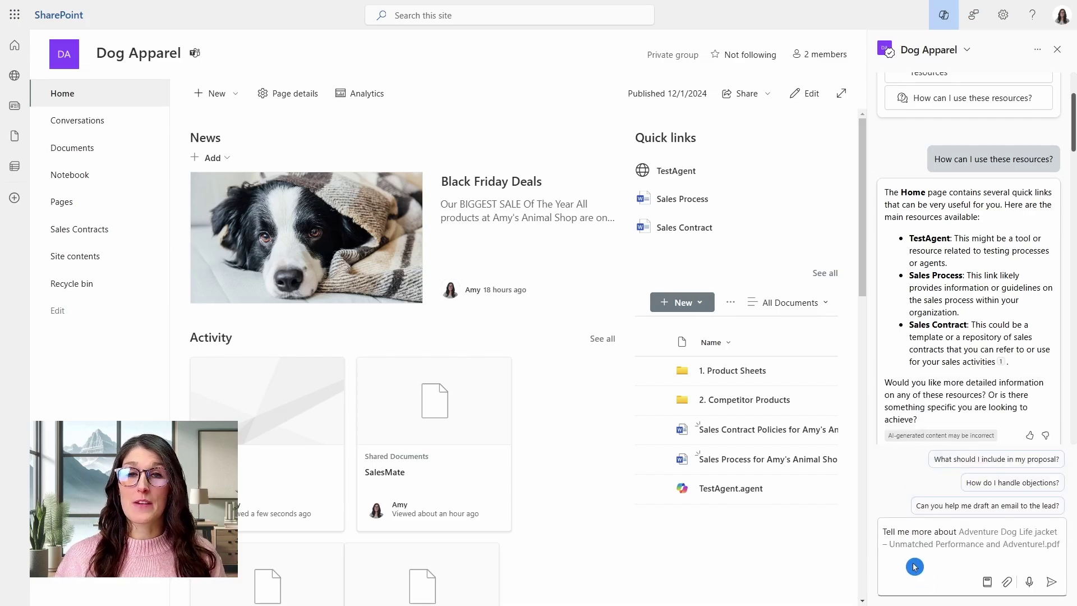
Dictate and send a question about handling a first sales lead, then review the agent's guide.
key("ctrl+a")
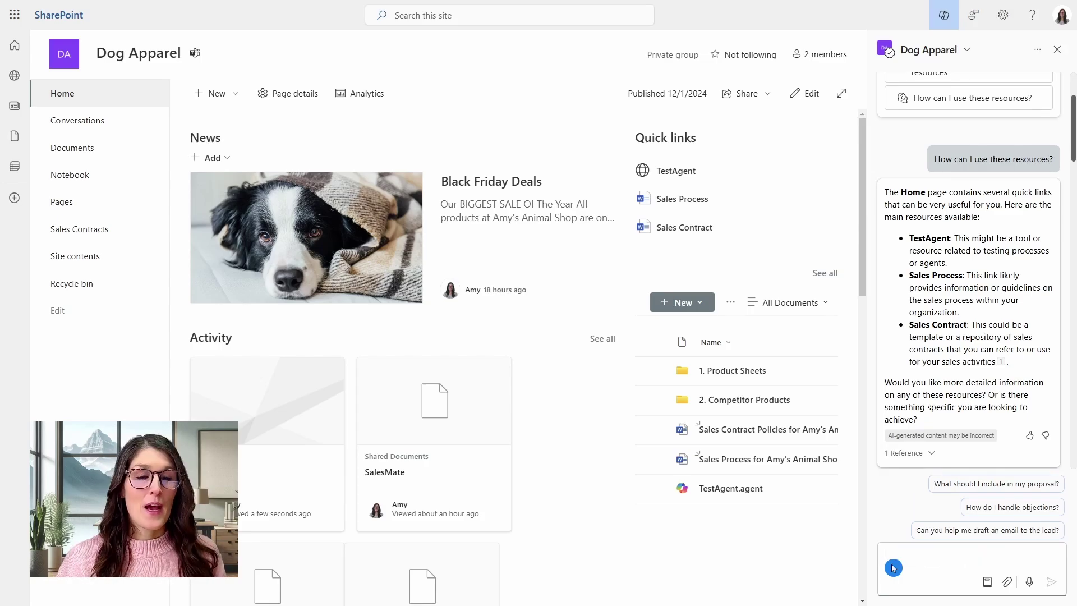
left_click(893, 568)
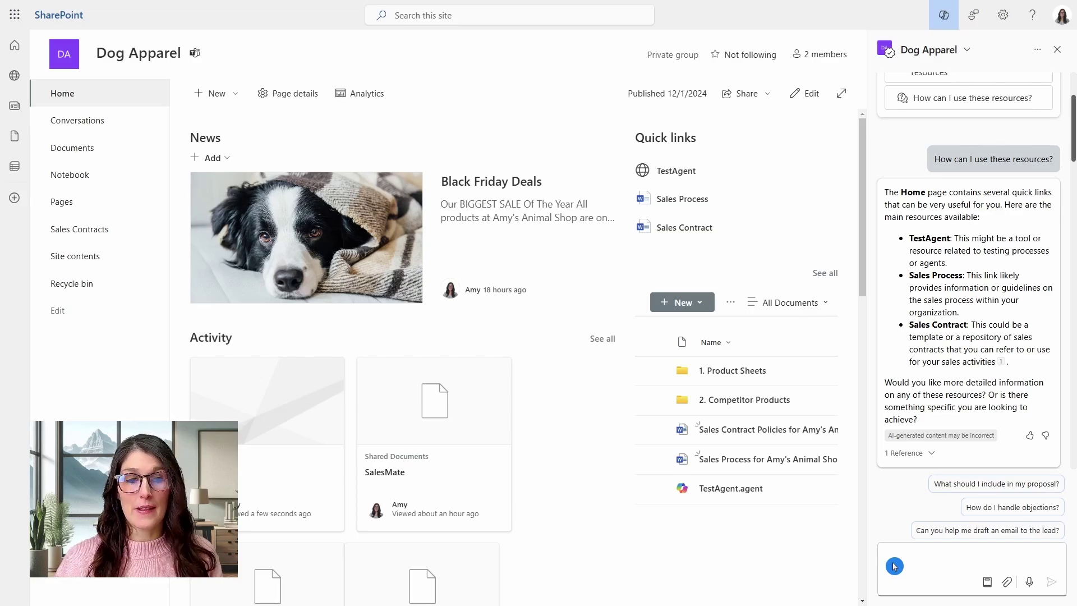
left_click(1030, 583)
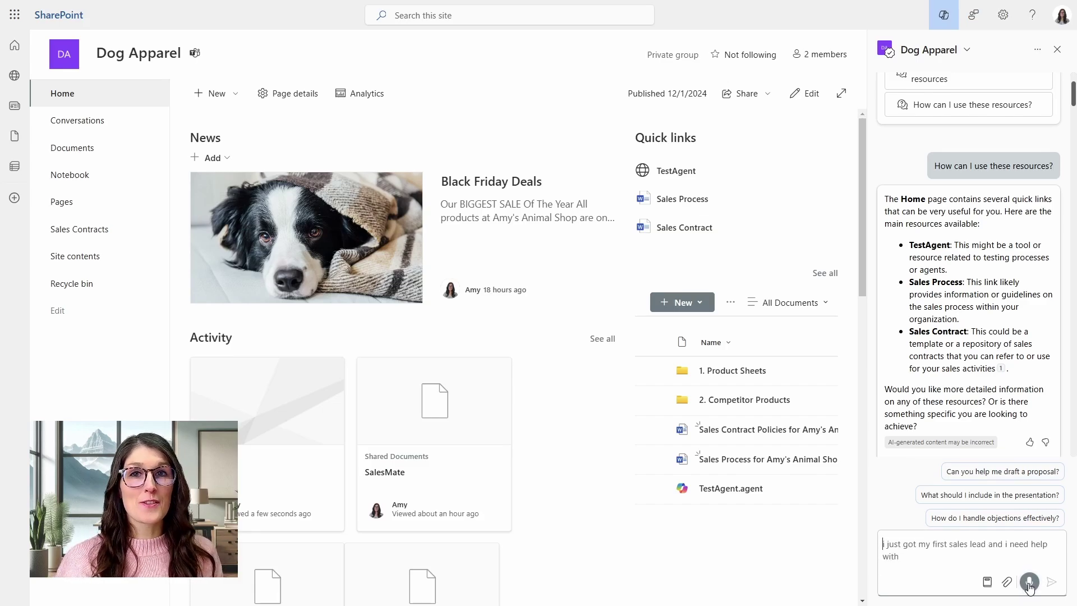
left_click(1030, 583)
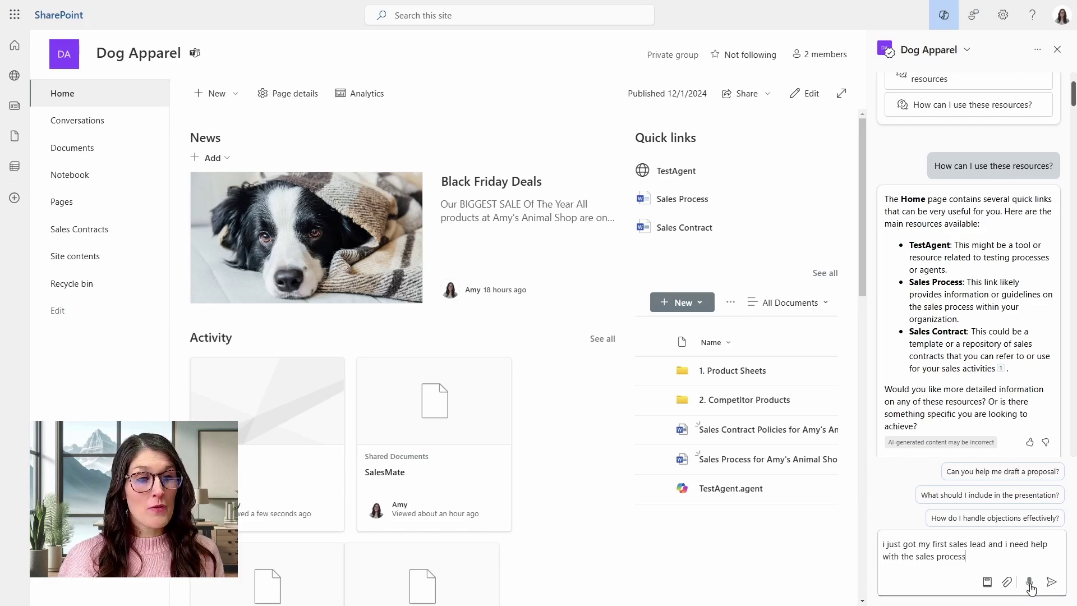
left_click(1051, 581)
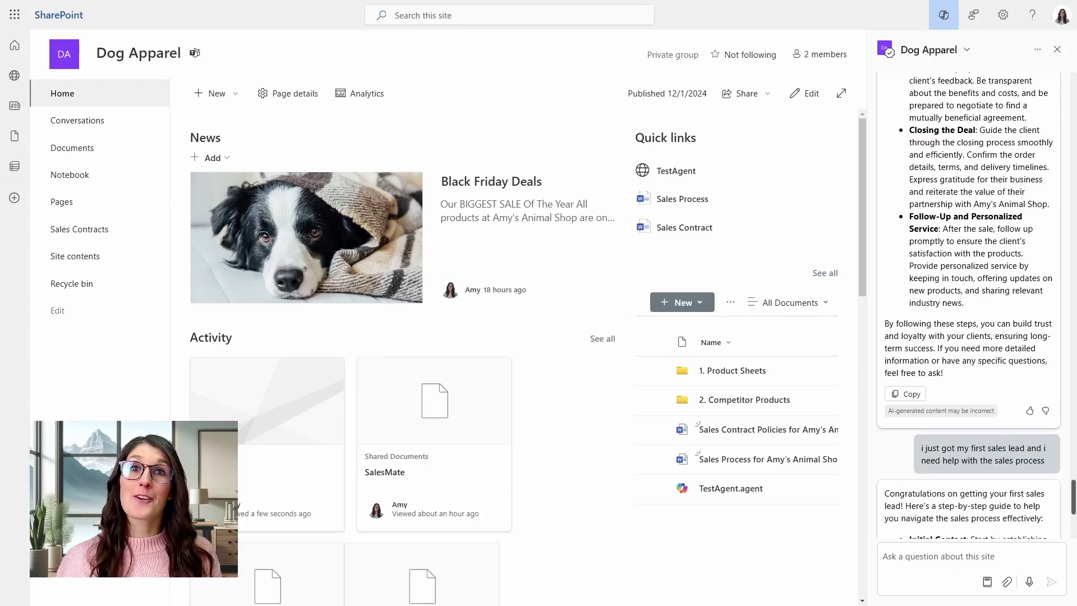
scroll(1068, 449, "up", 3)
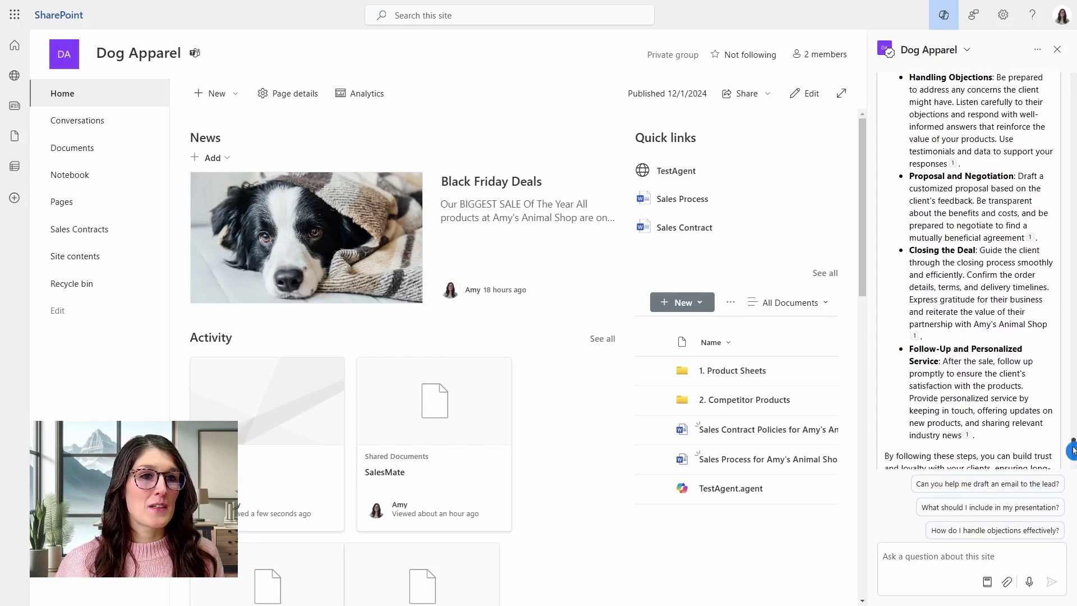
scroll(1071, 448, "up", 4)
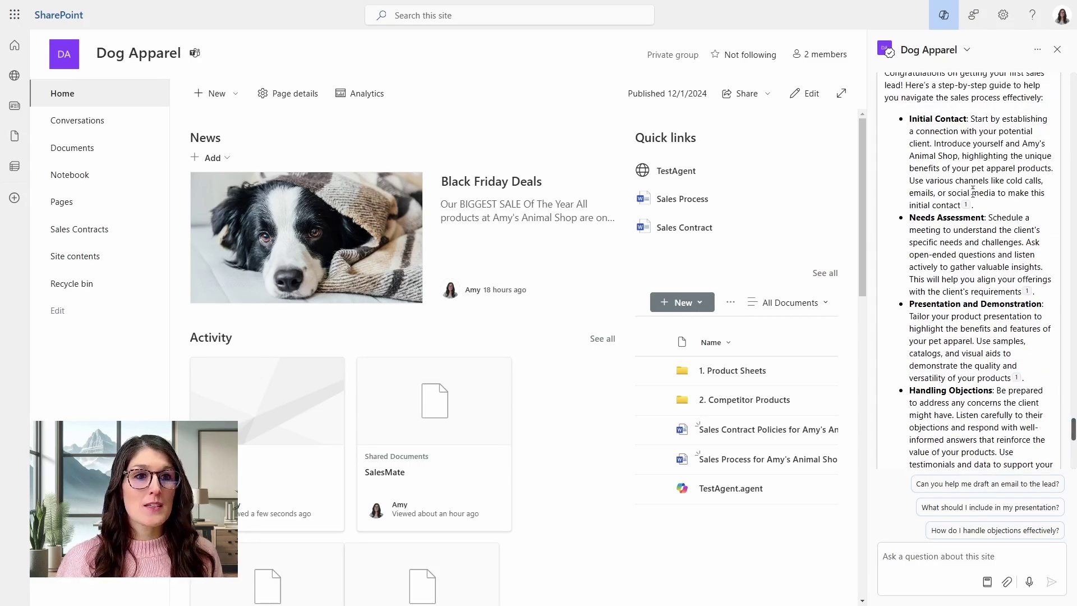
mouse_move(965, 207)
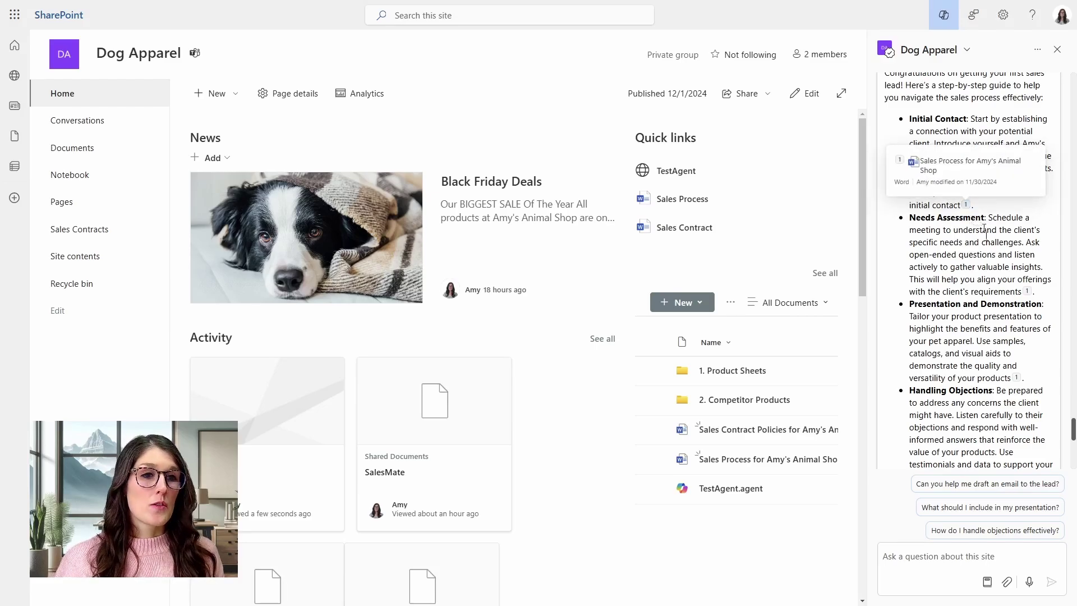
left_click_drag(1071, 433, 1072, 467)
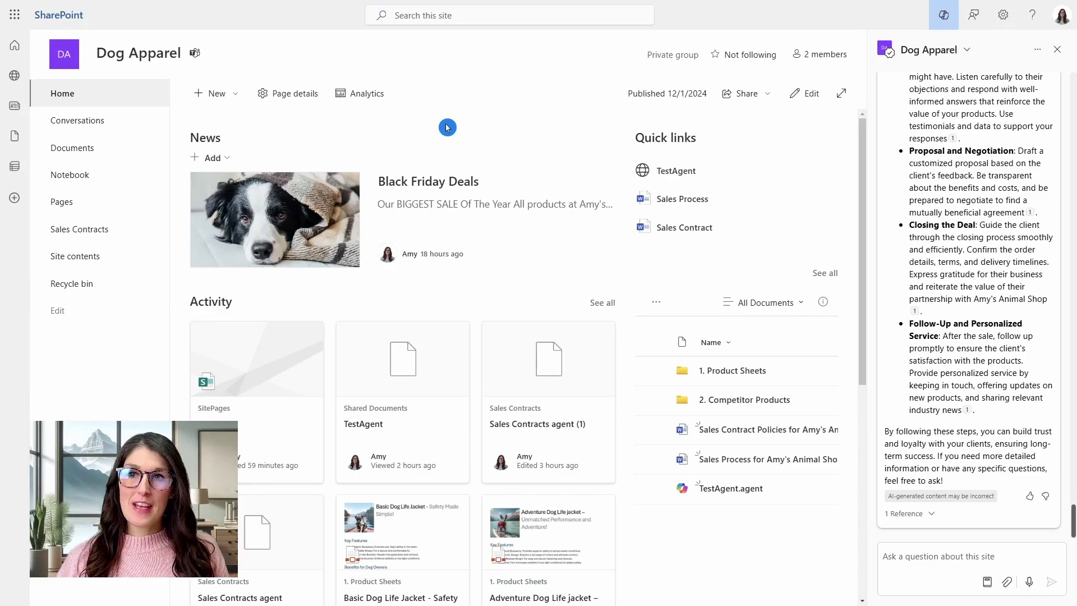
Open the Documents library and start a new chat with the Dog Apparel agent.
left_click(132, 156)
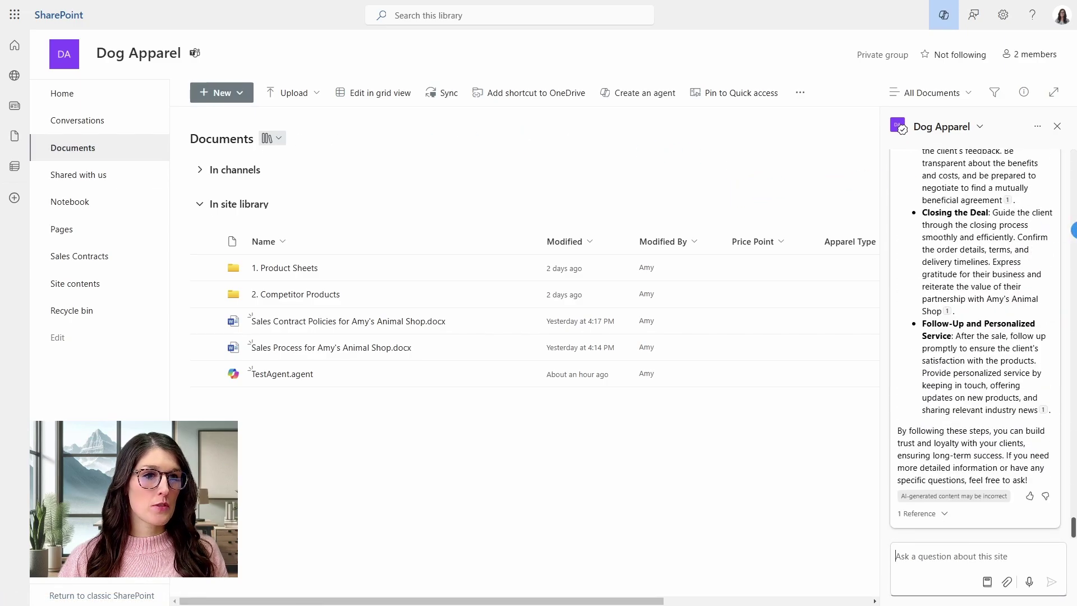
left_click(1036, 131)
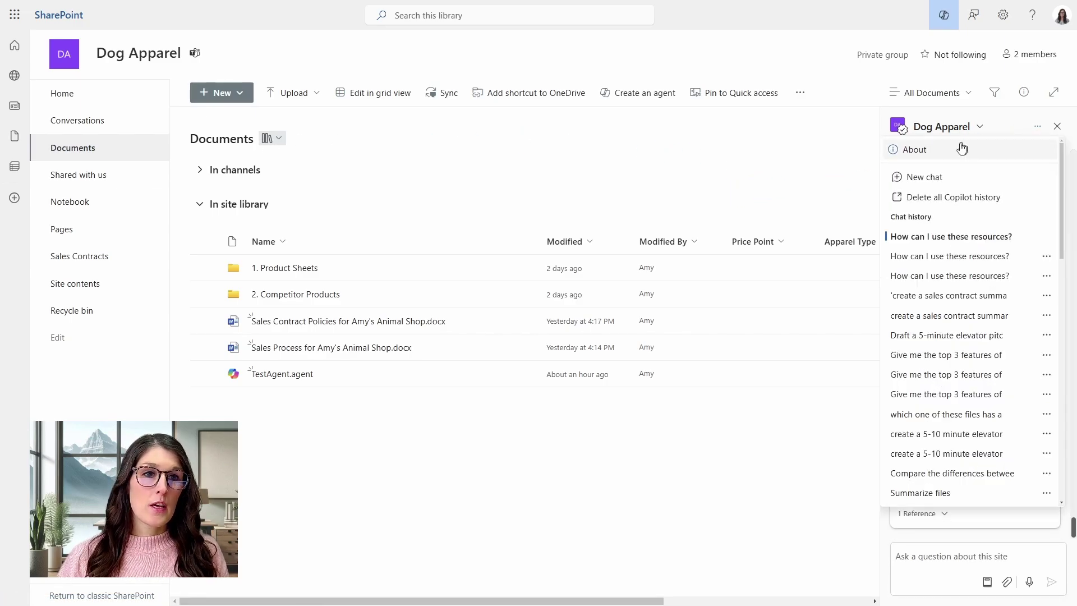
left_click(947, 182)
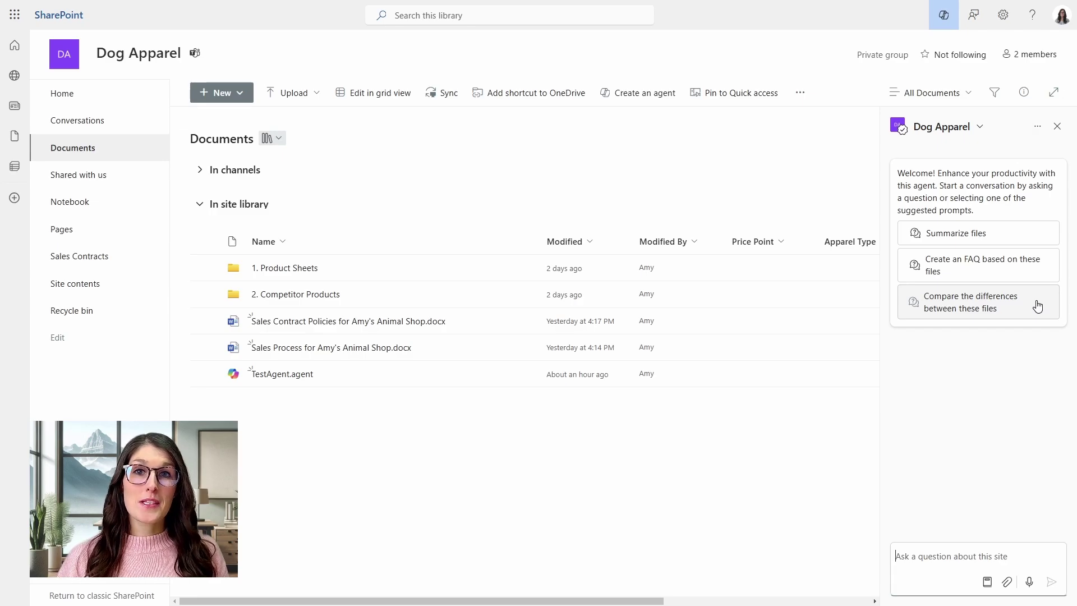
left_click(1026, 244)
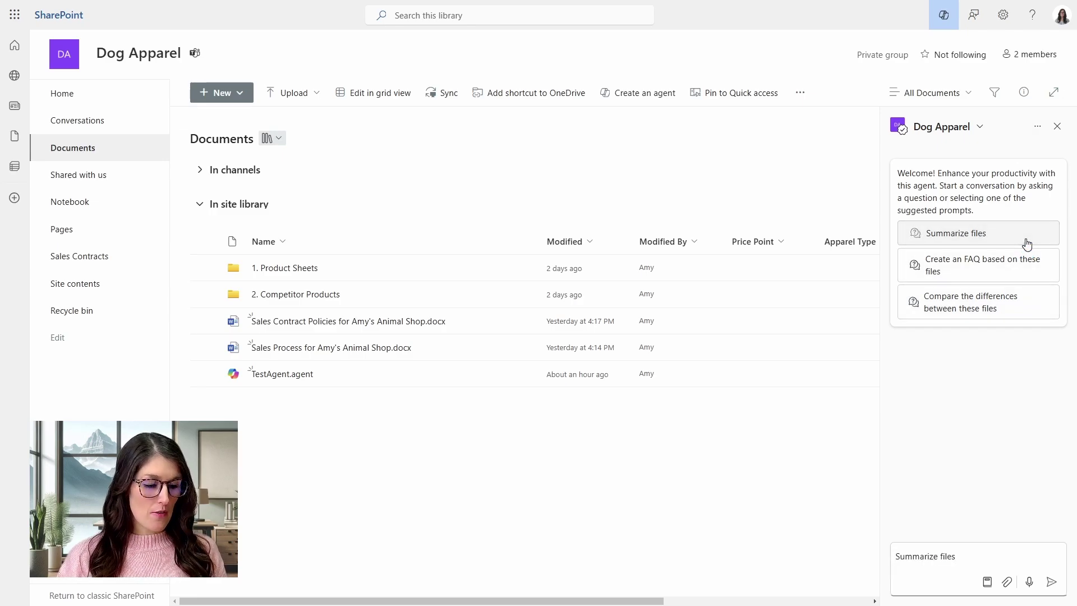
key("Return")
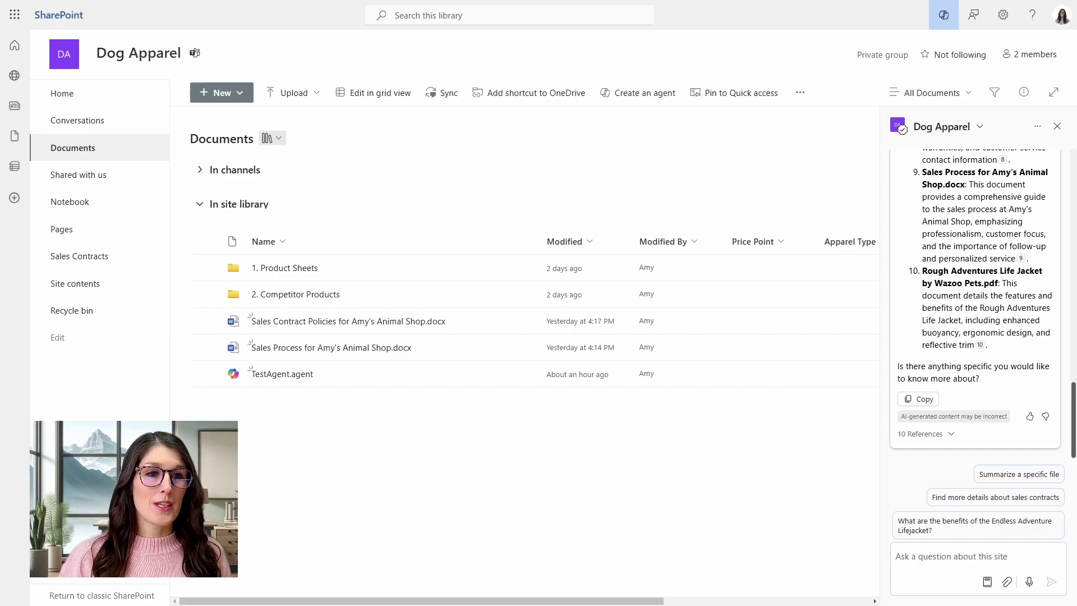
left_click_drag(1072, 406, 1072, 230)
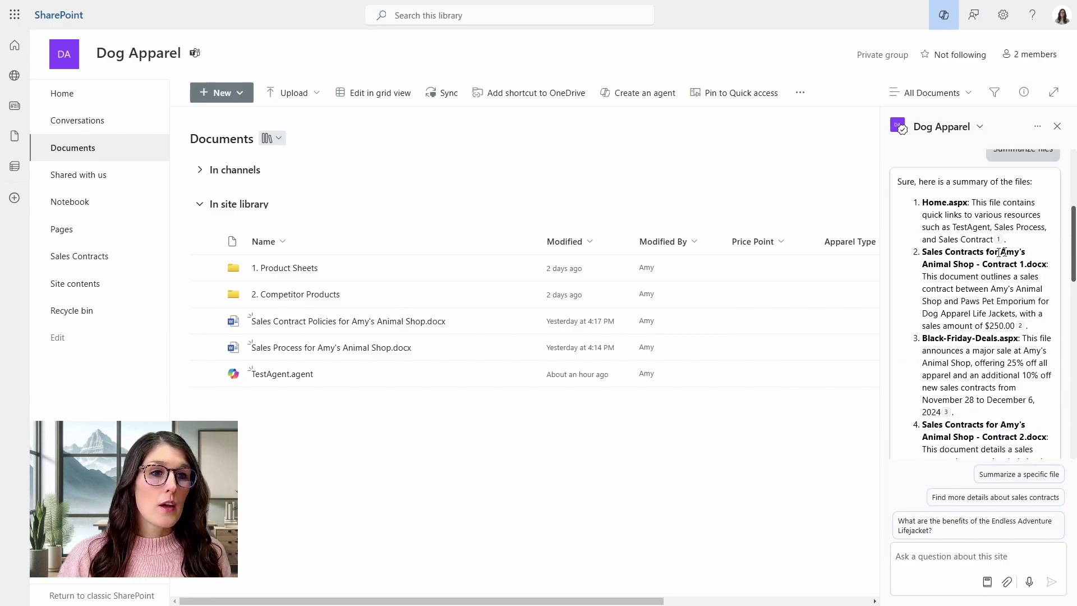
mouse_move(997, 241)
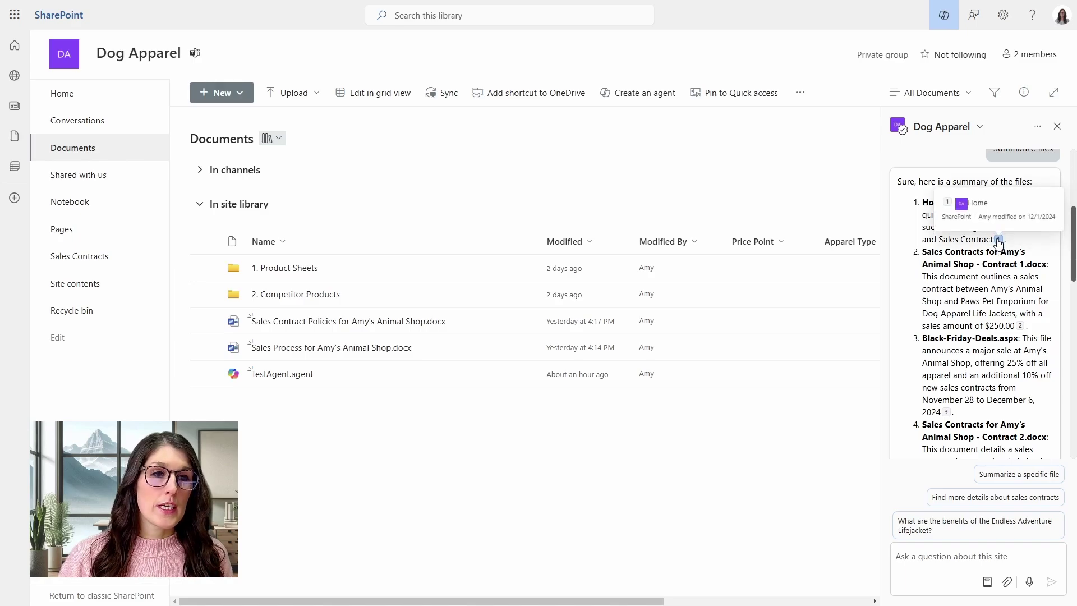
left_click(961, 209)
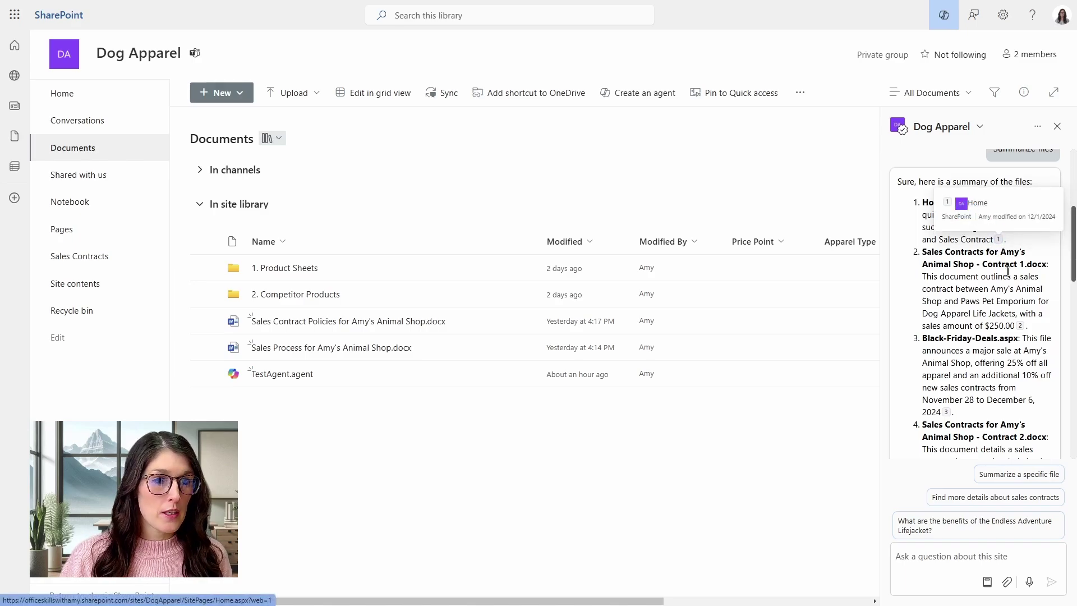
mouse_move(1020, 330)
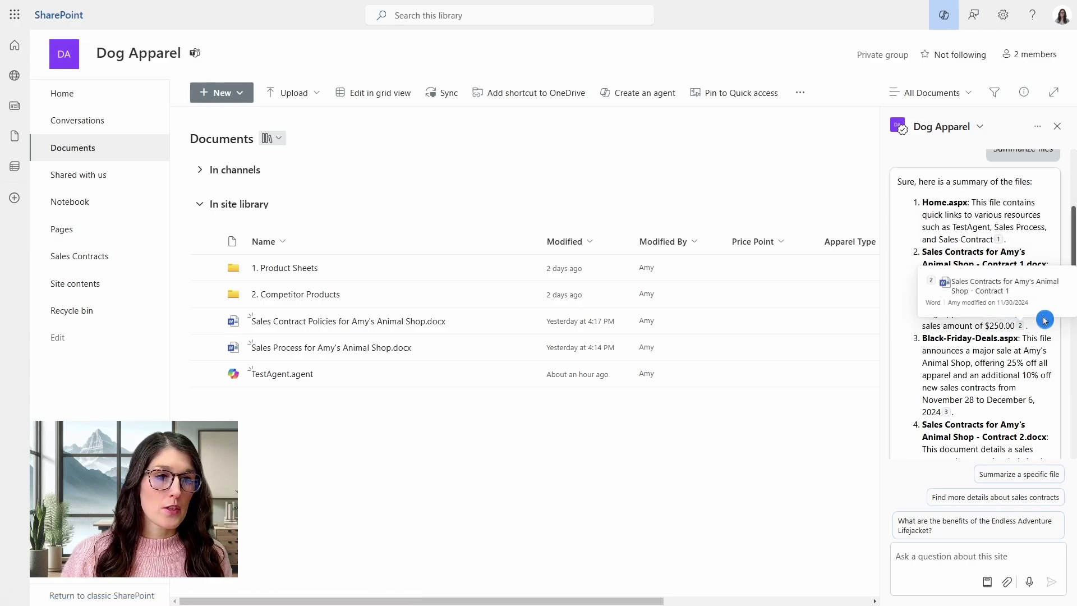
mouse_move(946, 414)
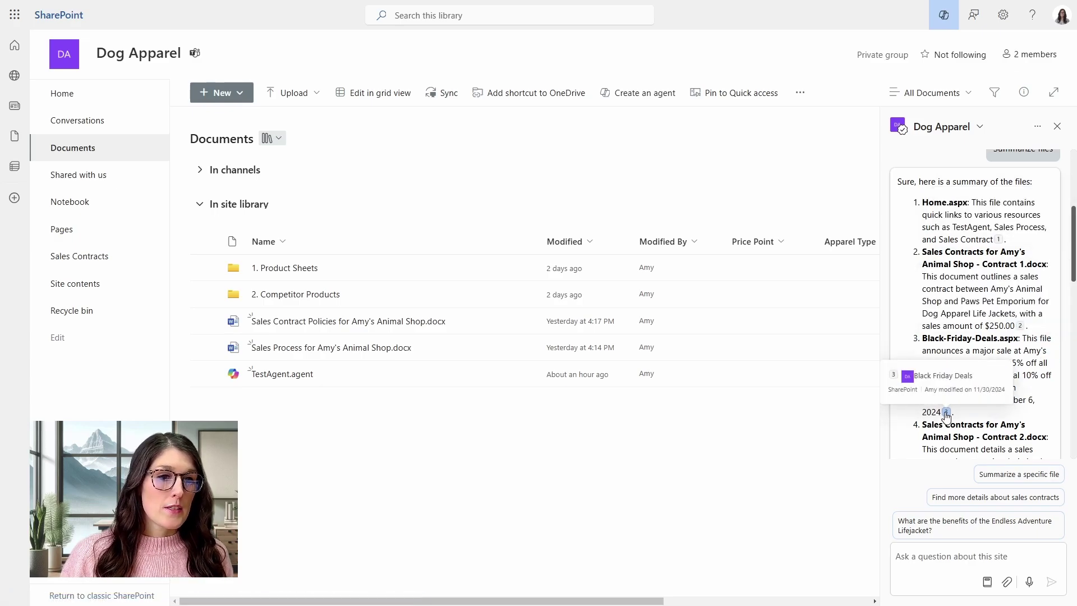
left_click(911, 402)
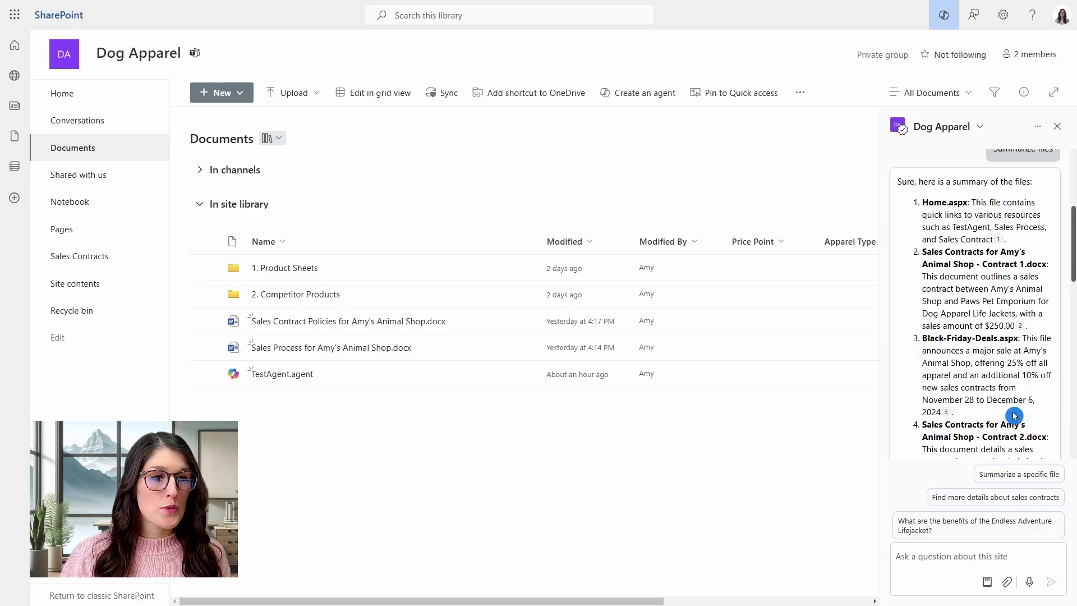
scroll(975, 303, "down", 2)
scroll(1003, 312, "down", 2)
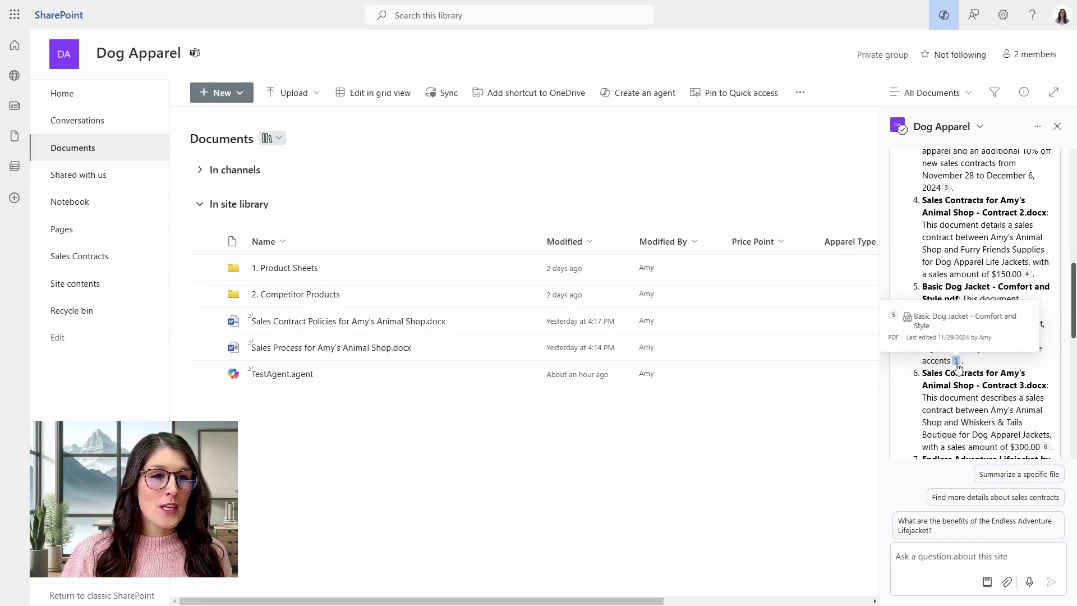
left_click(956, 361)
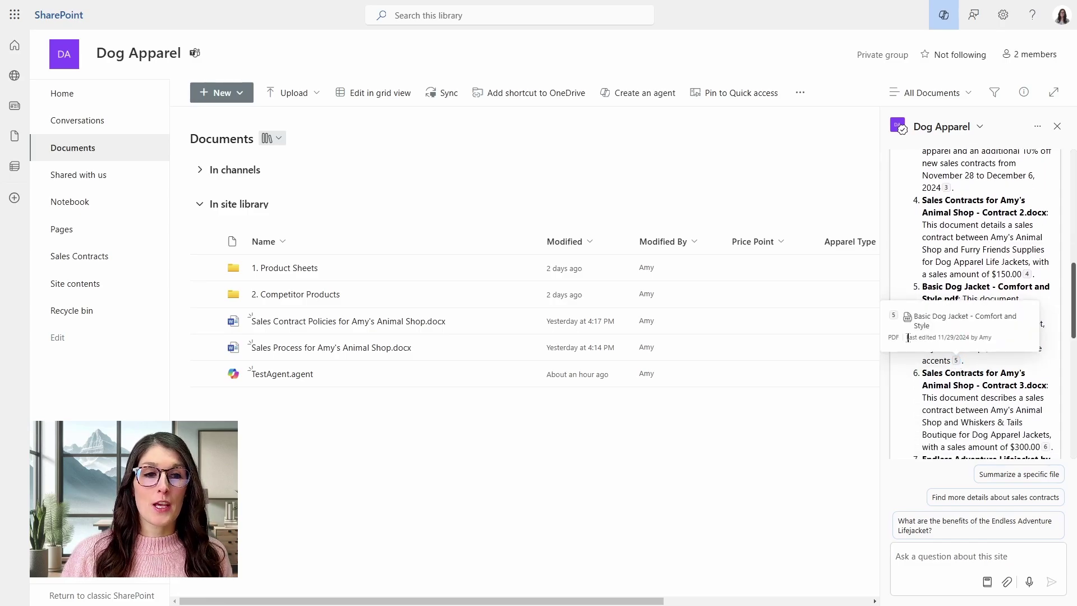
Close the Basic Dog Jacket preview and read the Supported file types list on Microsoft Support.
left_click(1031, 370)
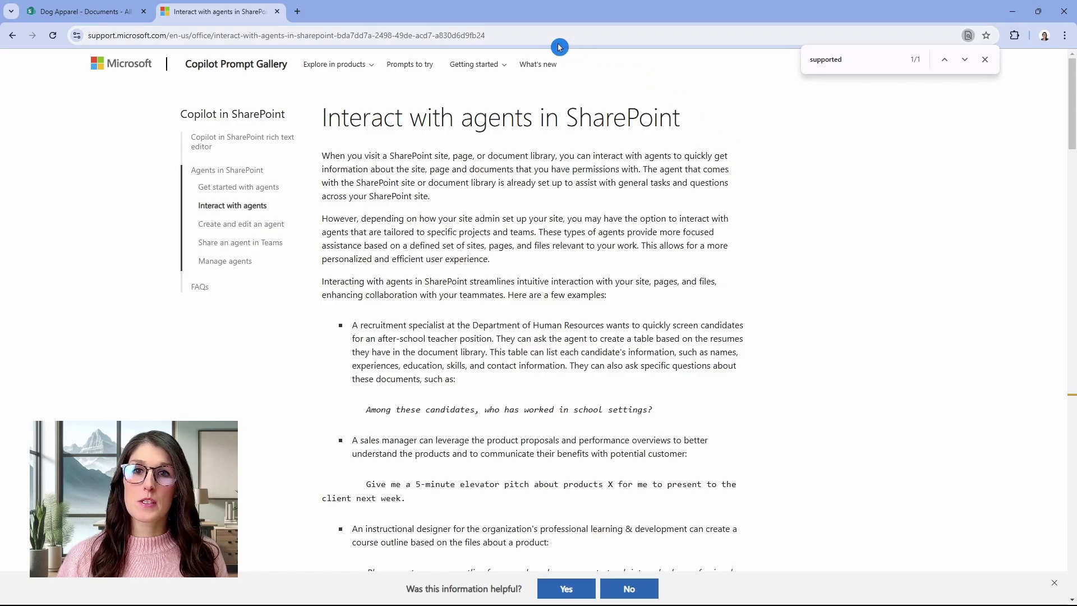
key("Return")
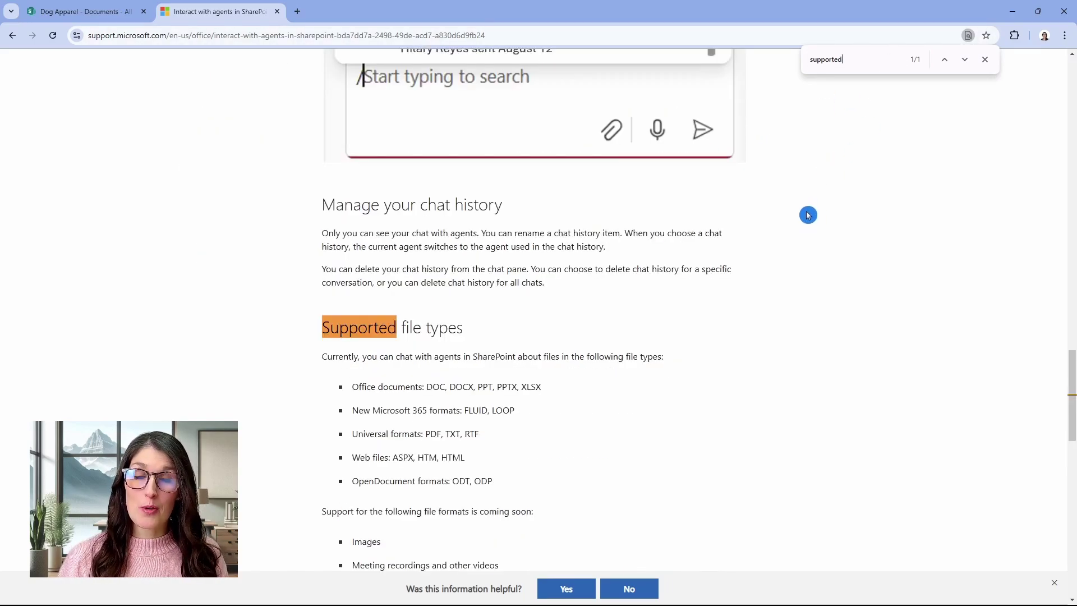
scroll(807, 221, "down", 2)
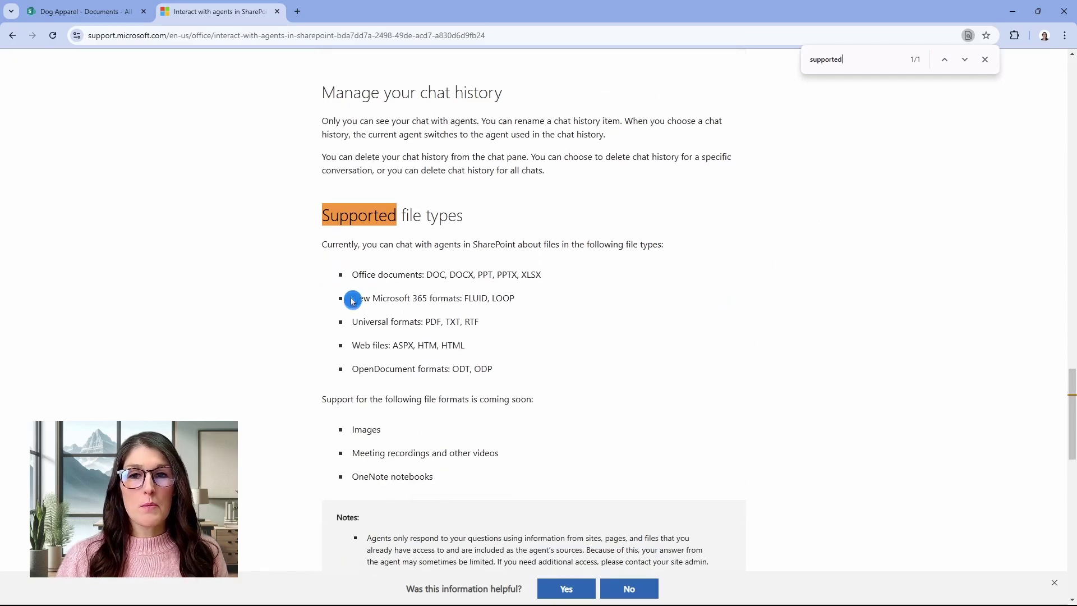
scroll(349, 387, "down", 2)
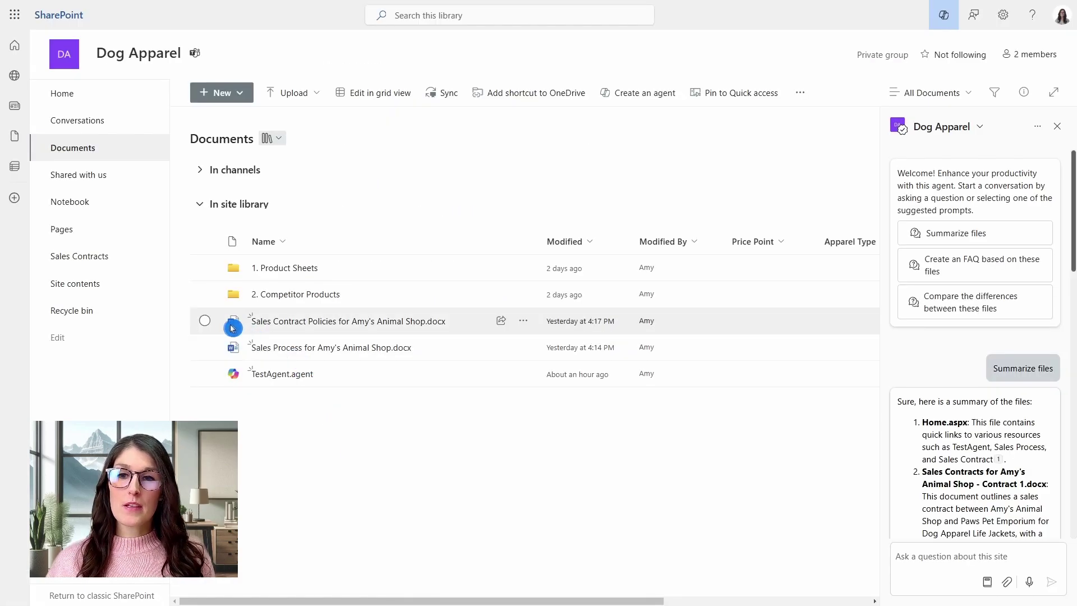
Select Sales Contract Policies for Amy's Animal Shop and send the Summarize files prompt.
left_click(207, 324)
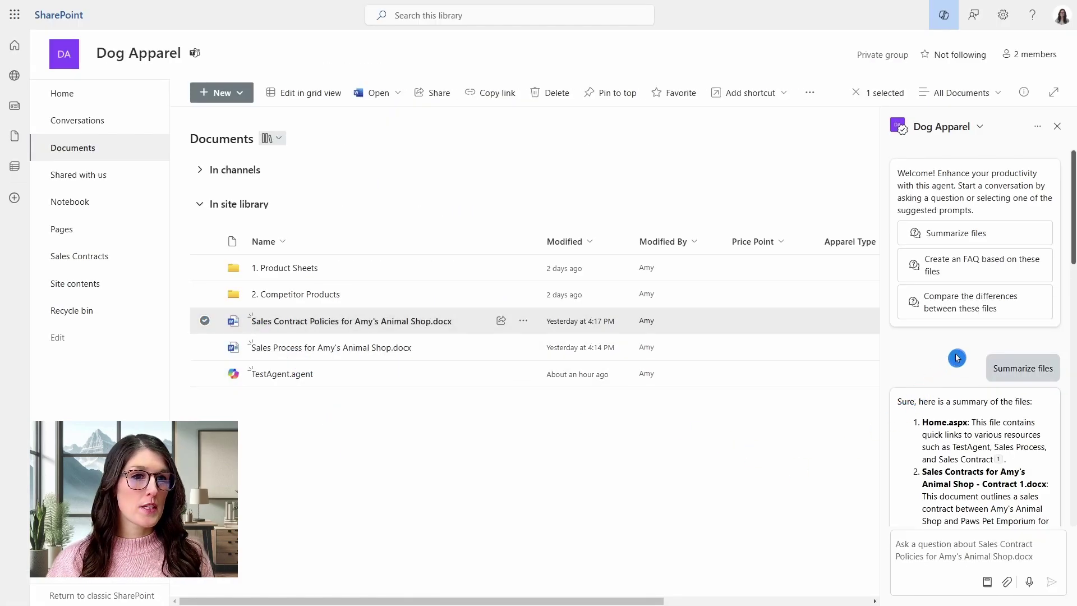
left_click(999, 238)
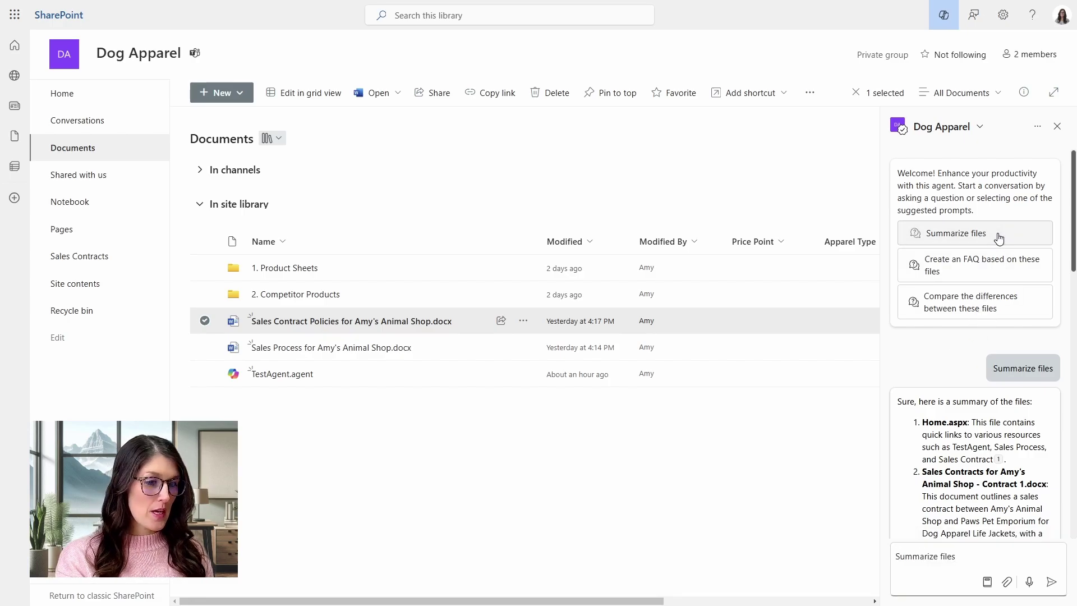
key("Return")
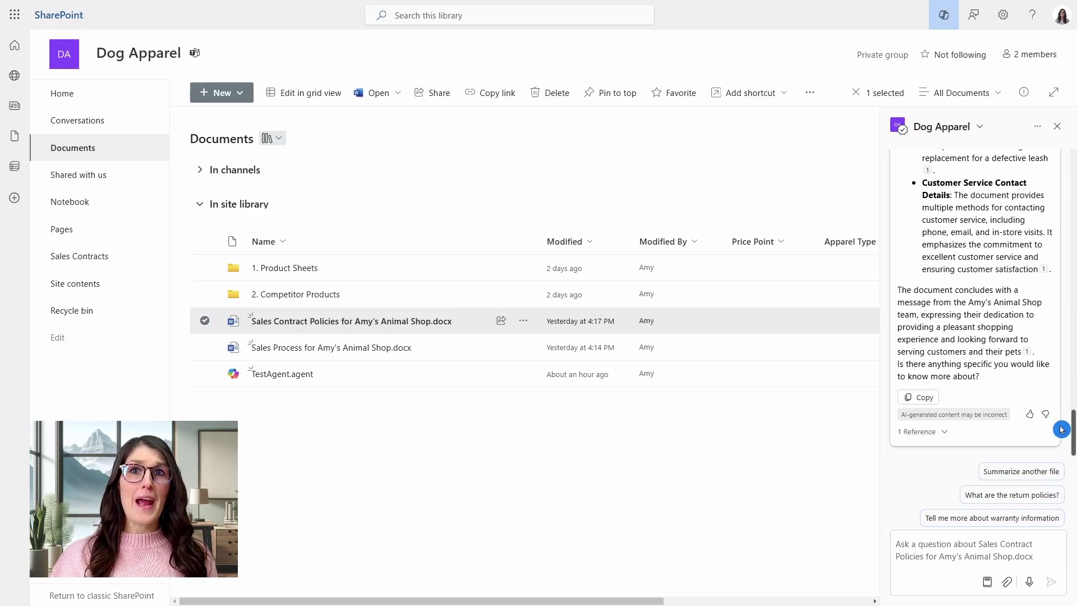
left_click_drag(1072, 449, 1071, 427)
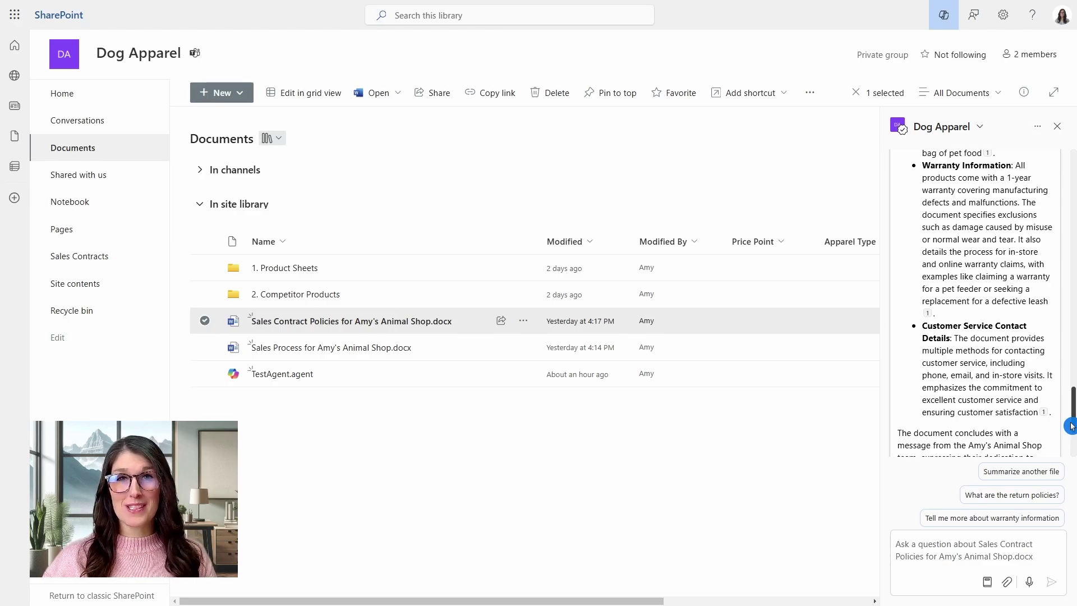
Deselect the policies file, open 1. Product Sheets, and filter Price Point to Medium and Premium.
left_click_drag(1071, 426, 1071, 499)
left_click(517, 207)
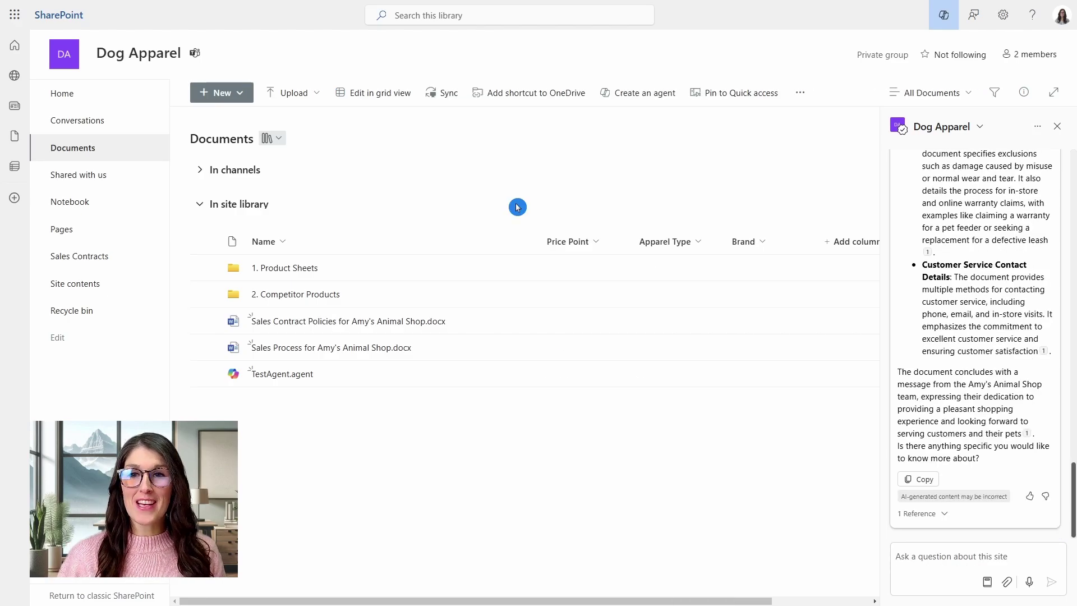
left_click(293, 269)
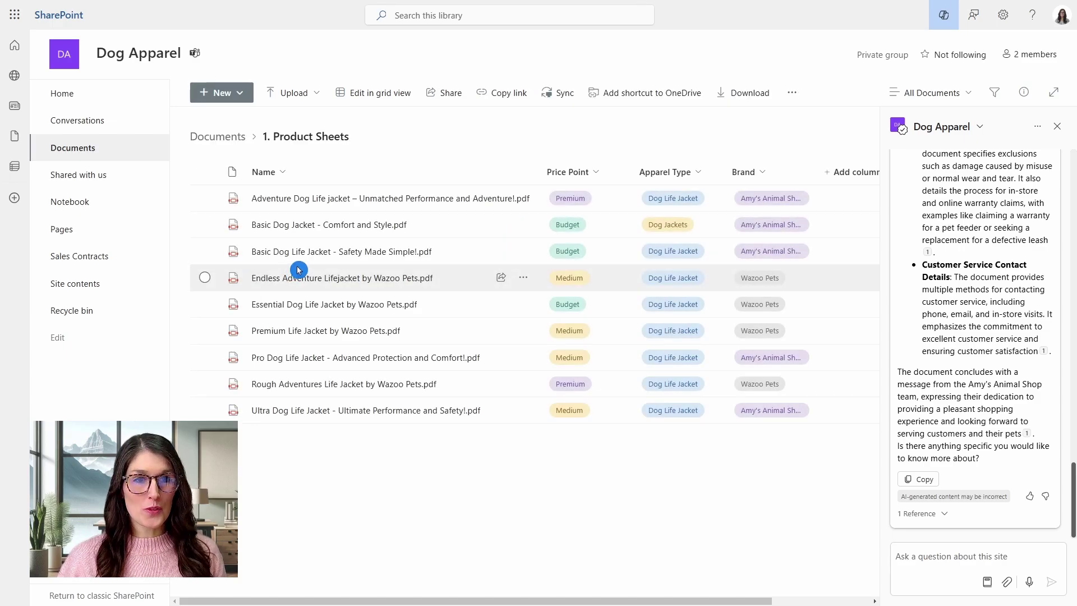
left_click(582, 172)
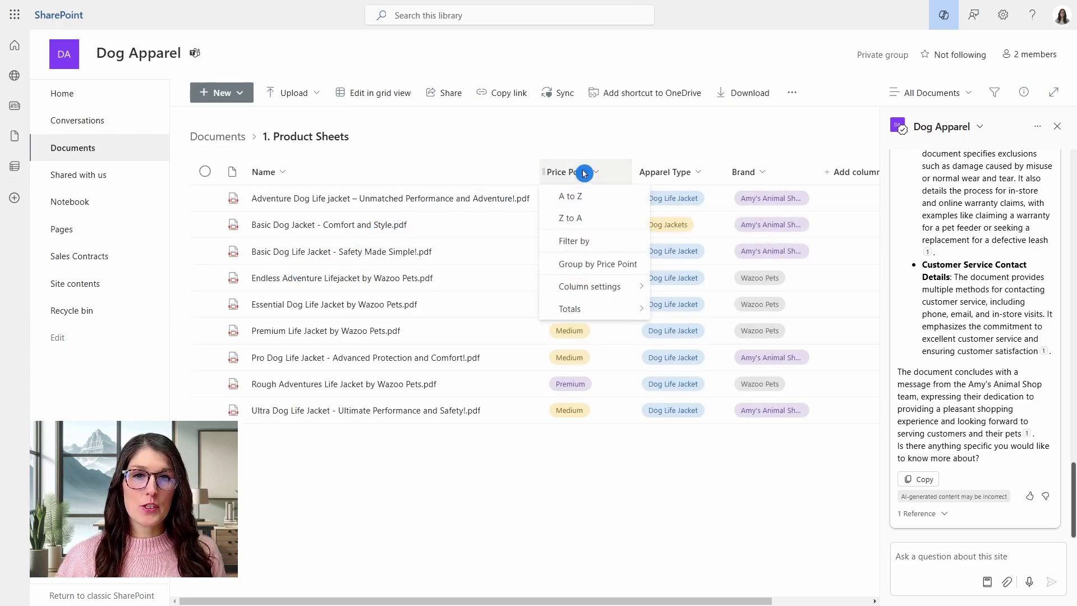
left_click(599, 246)
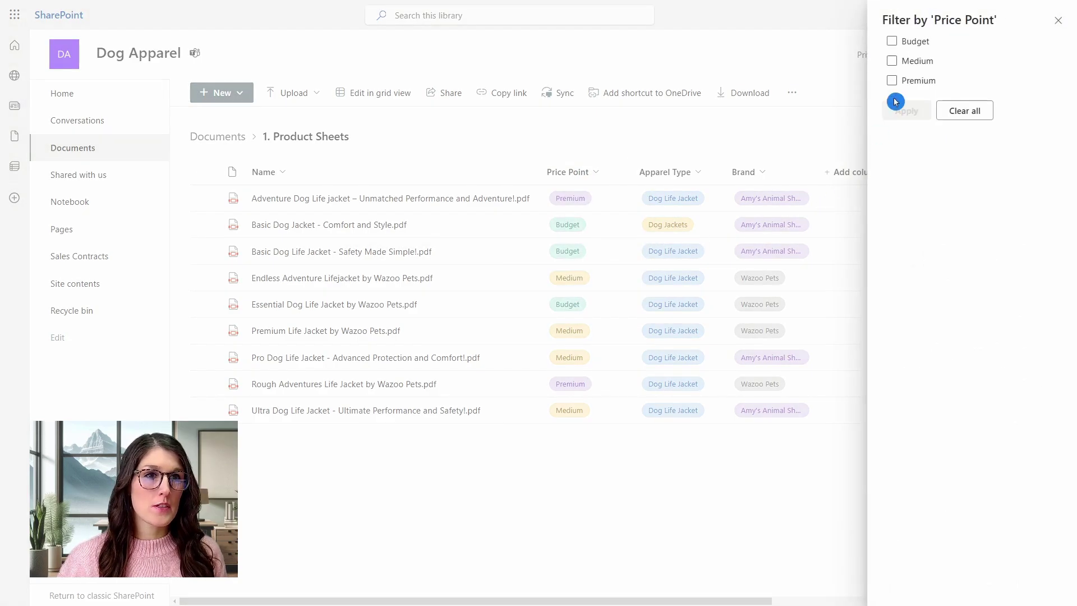
left_click(891, 61)
left_click(891, 80)
left_click(906, 111)
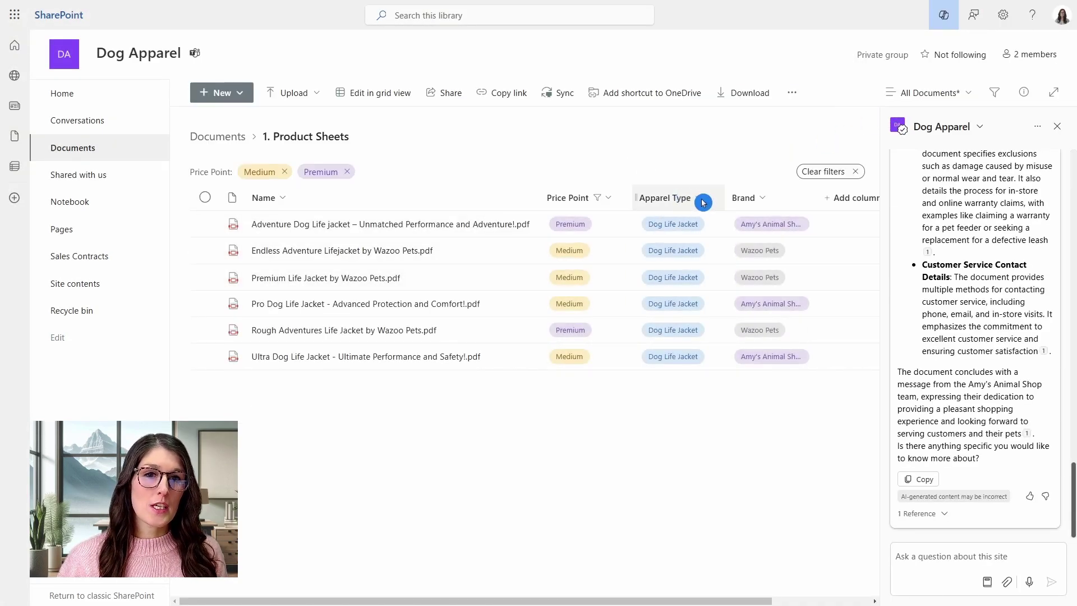
Filter the Brand column to show only Amy's Animal Shop products.
left_click(751, 199)
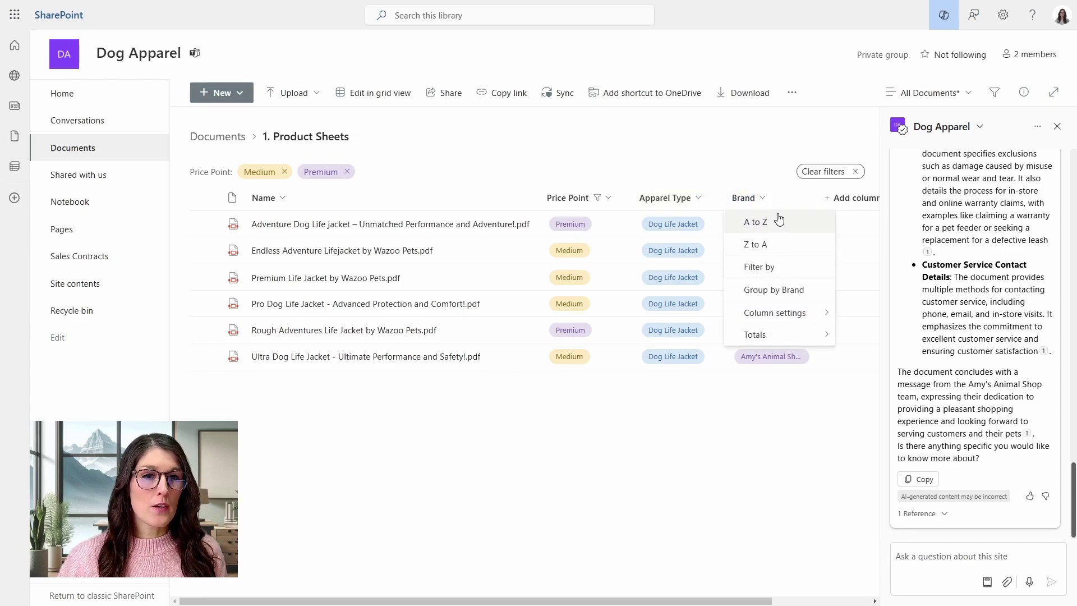
left_click(762, 169)
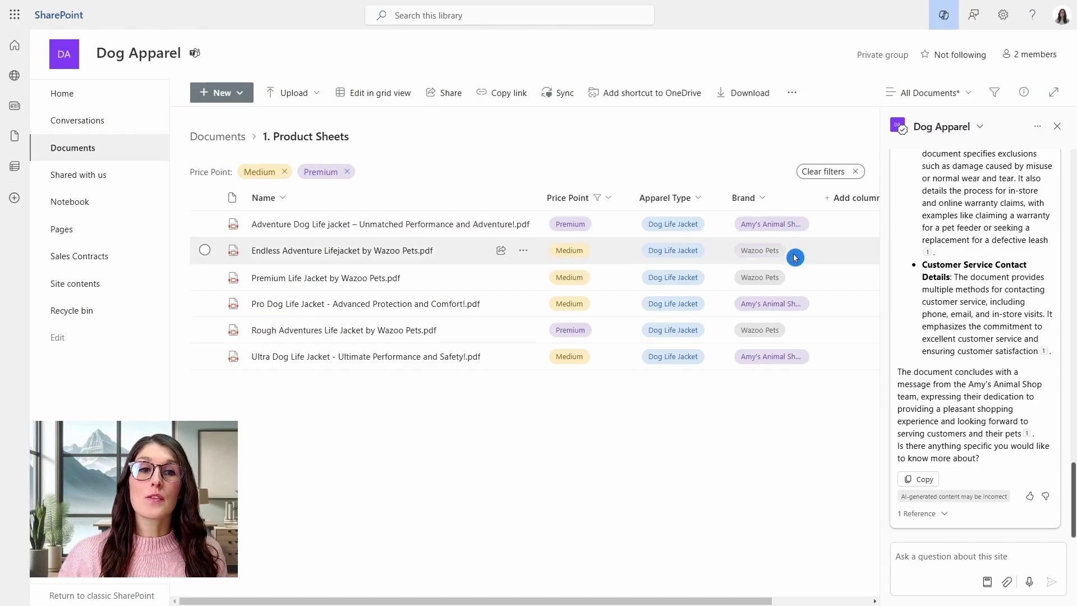
left_click(758, 200)
left_click(762, 267)
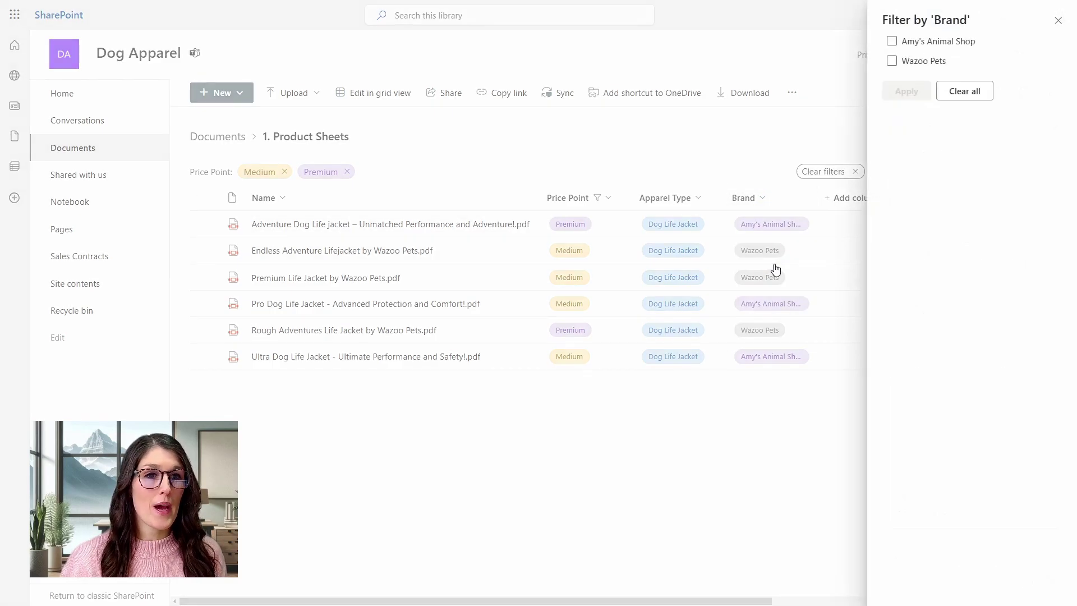
left_click(891, 42)
left_click(907, 93)
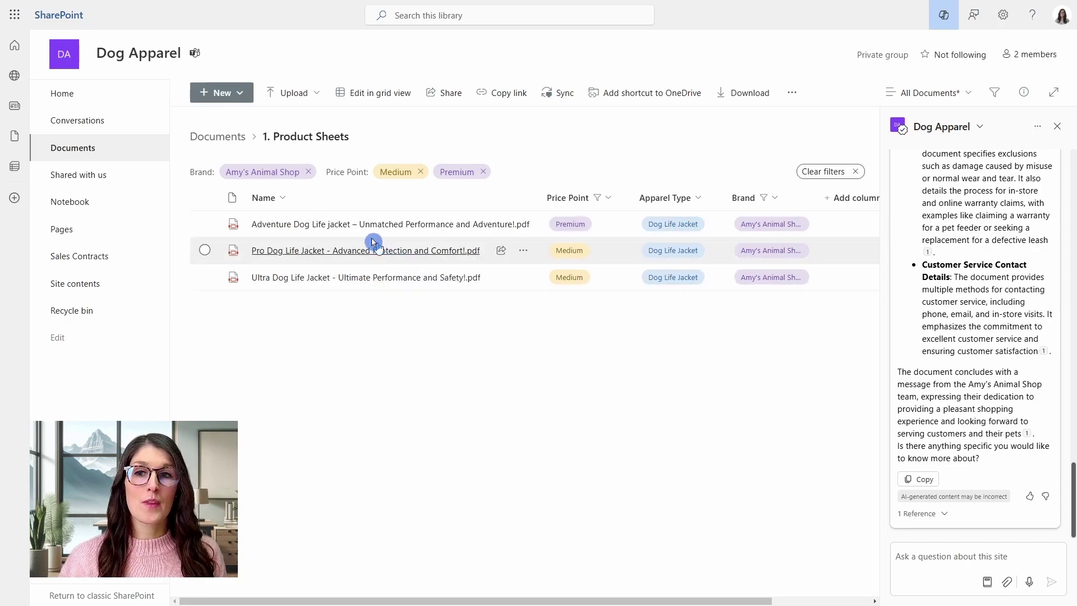
Select the three life jacket sheets, send the pasted elevator-pitch request, and read the reply.
left_click(205, 200)
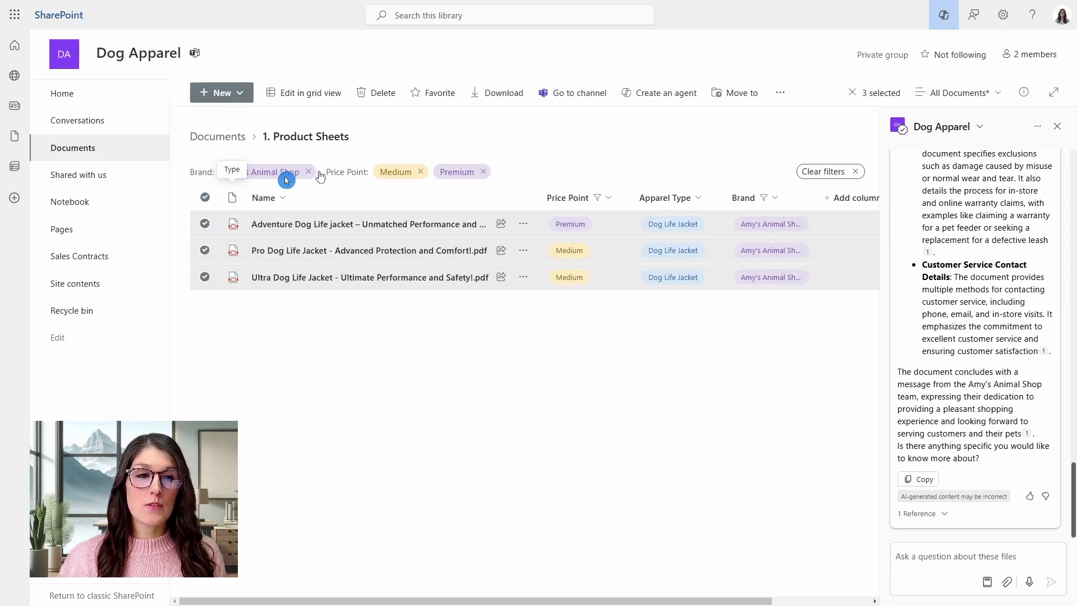
left_click(896, 556)
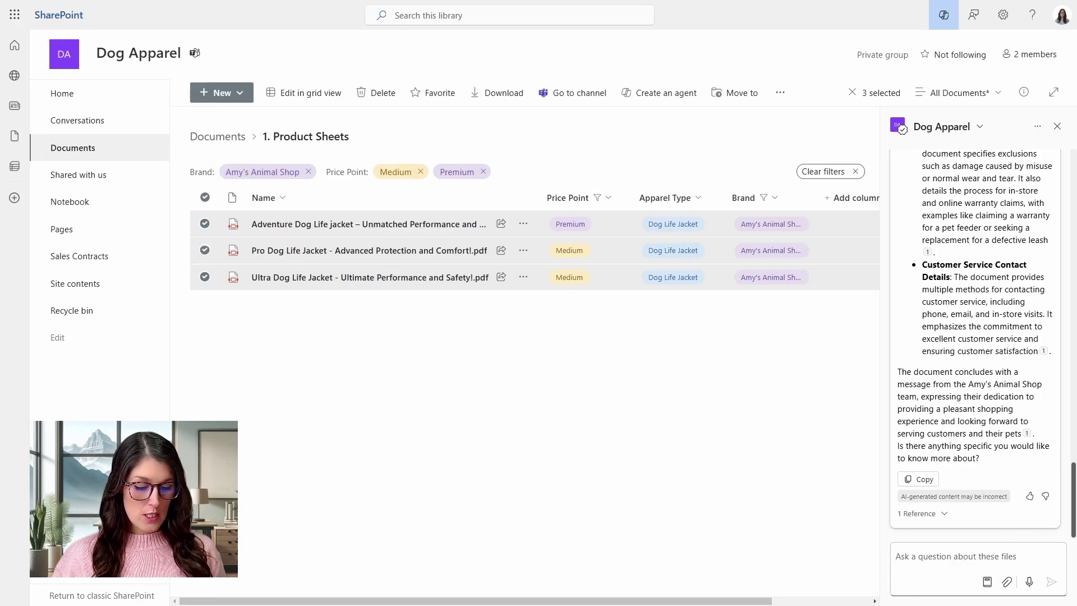
type("create an elevator pitch so lets ask Copilot to create a 5-10 minute elevator pitch about these products")
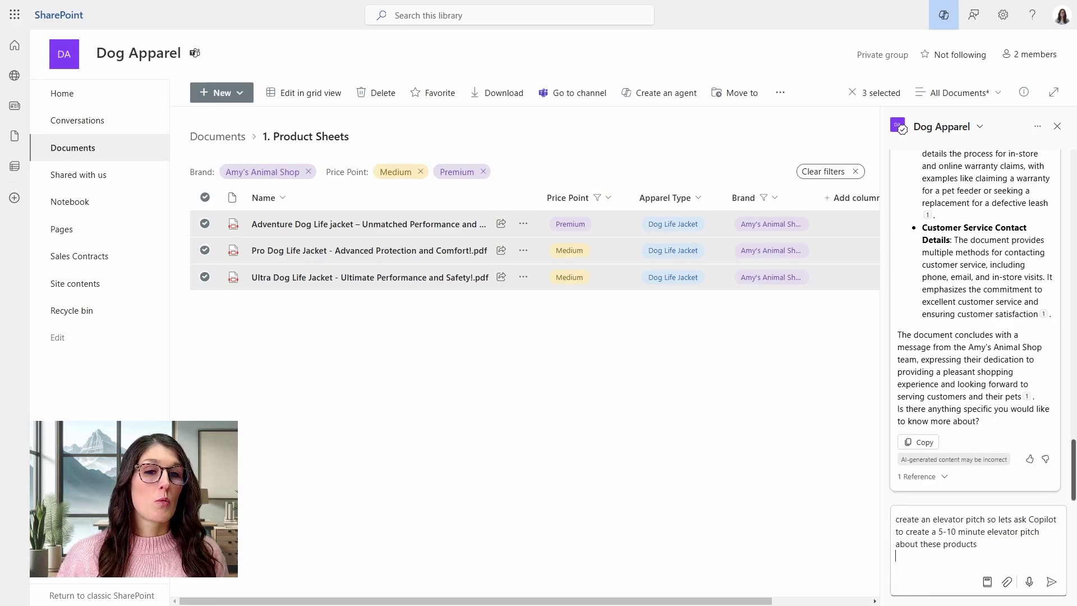
key("Return")
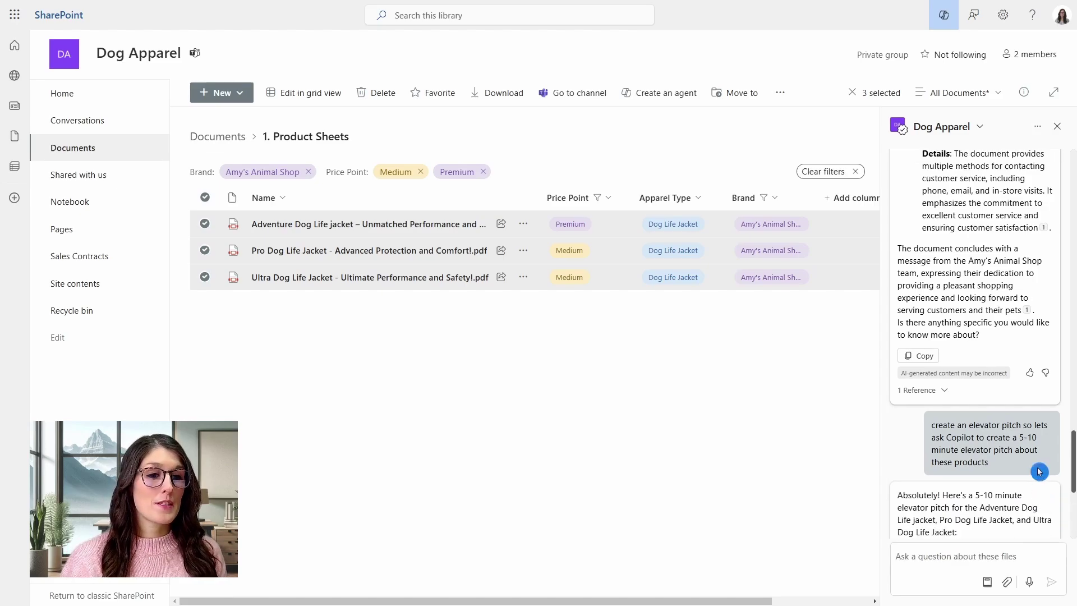
scroll(1013, 486, "down", 3)
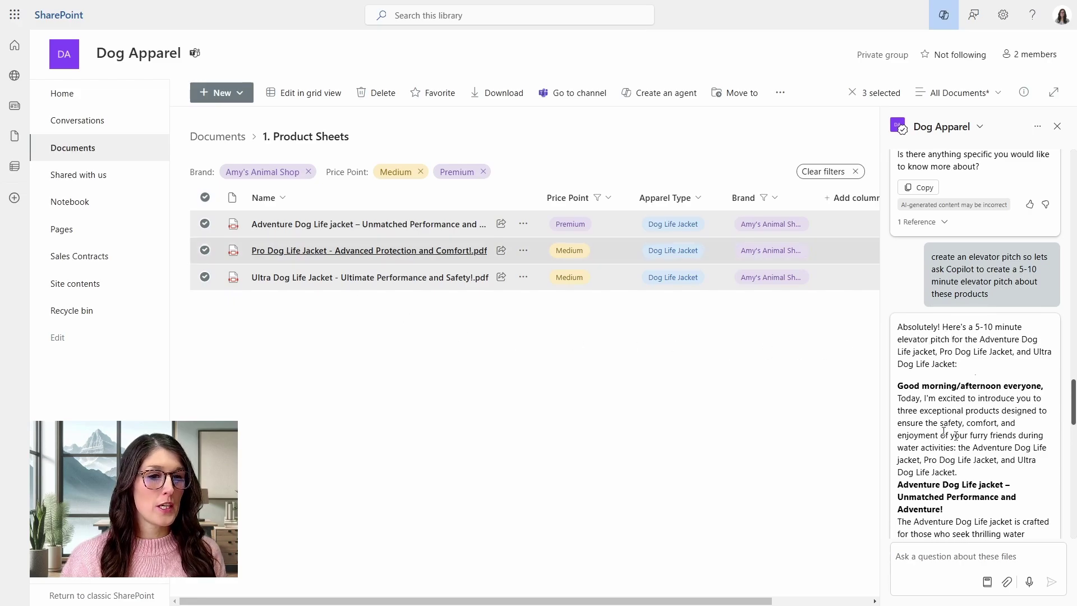
scroll(1059, 393, "down", 10)
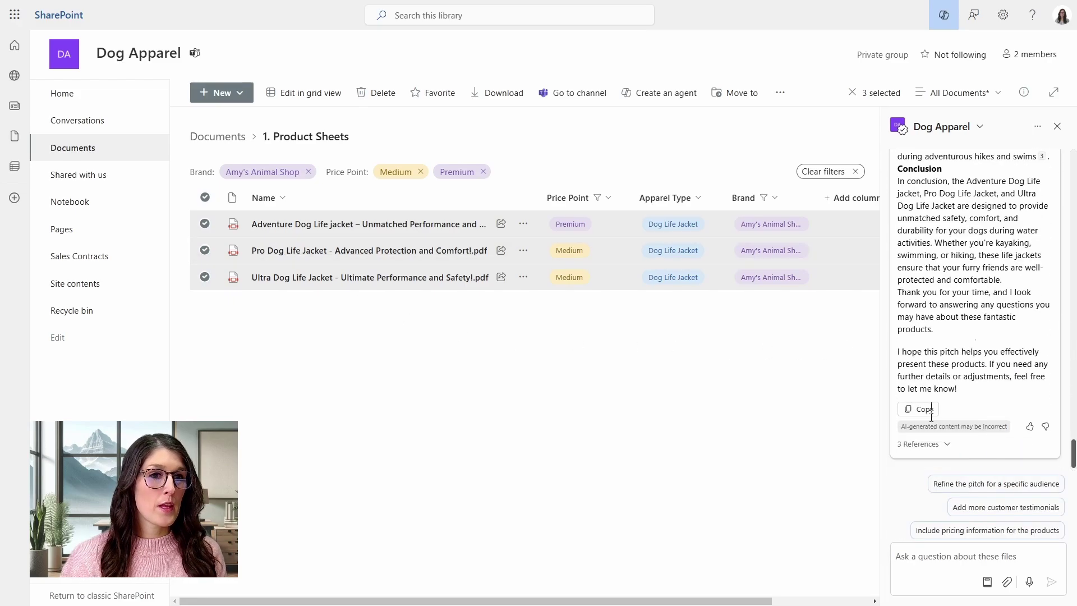
scroll(1059, 393, "up", 10)
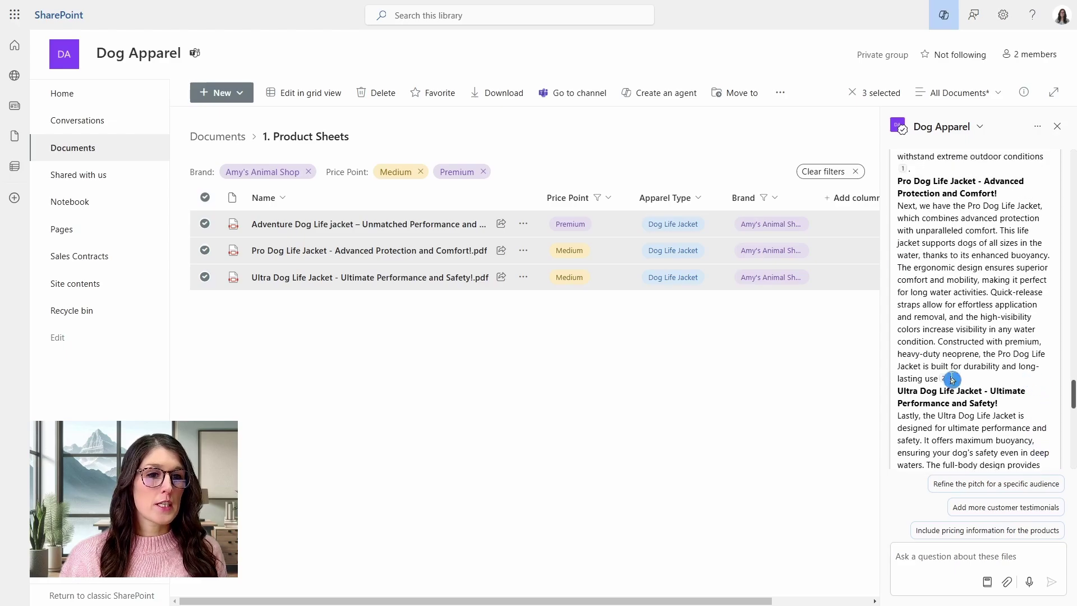
scroll(998, 382, "down", 3)
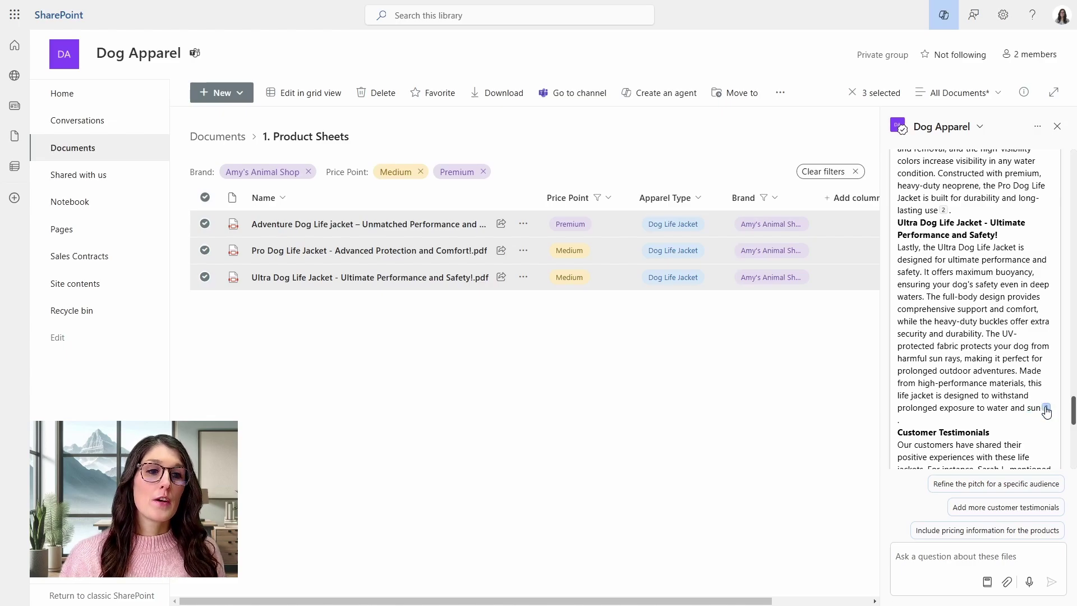
mouse_move(1045, 408)
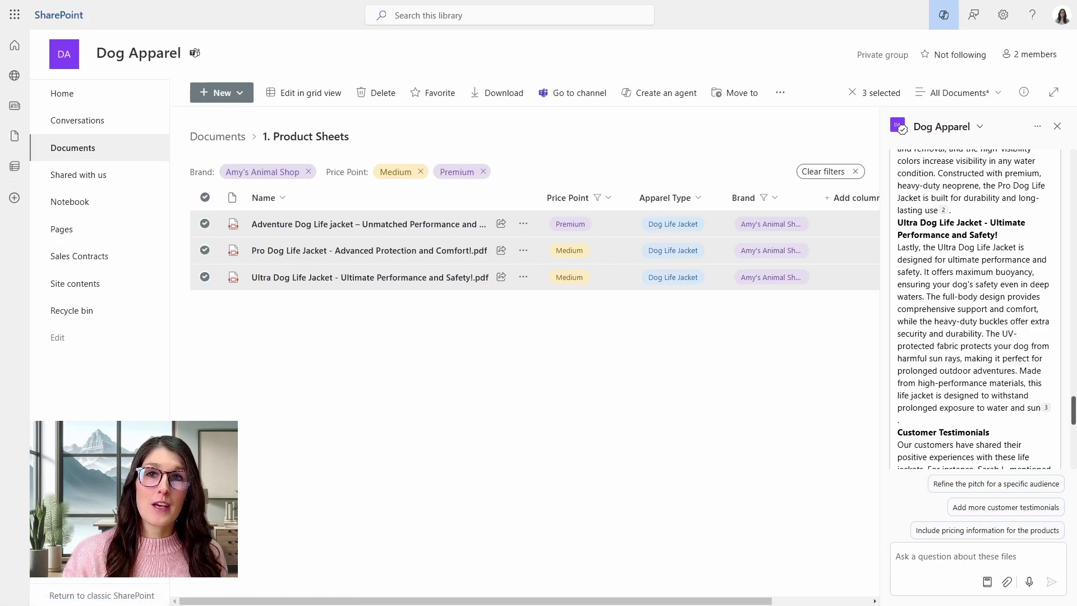
scroll(1022, 337, "down", 4)
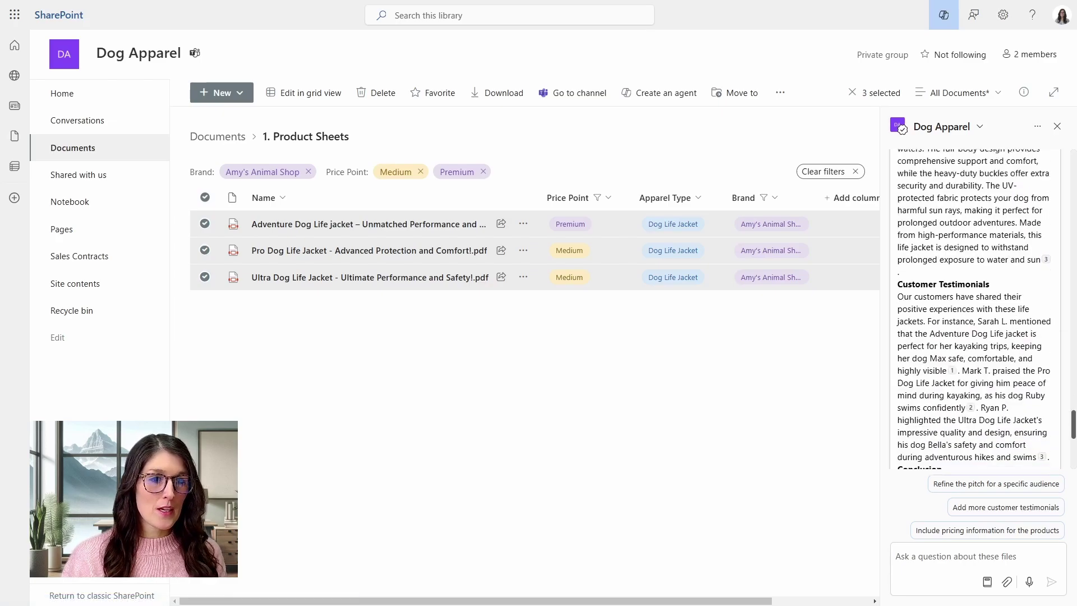
scroll(1026, 356, "down", 2)
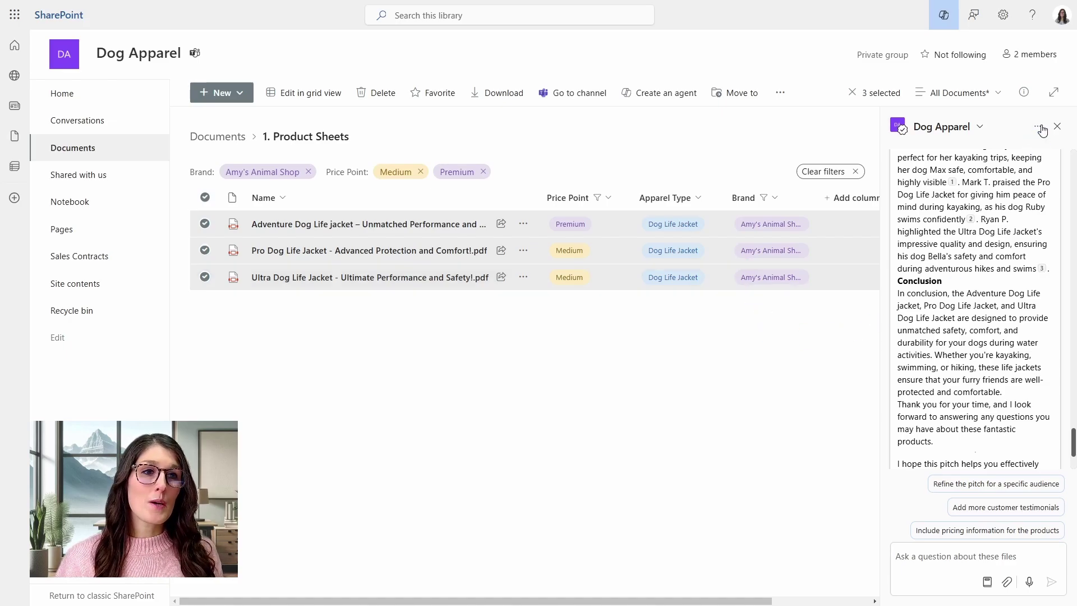
Rename the resources chat in the agent's history to 'Elevator Pitch - Customer'.
left_click(1040, 128)
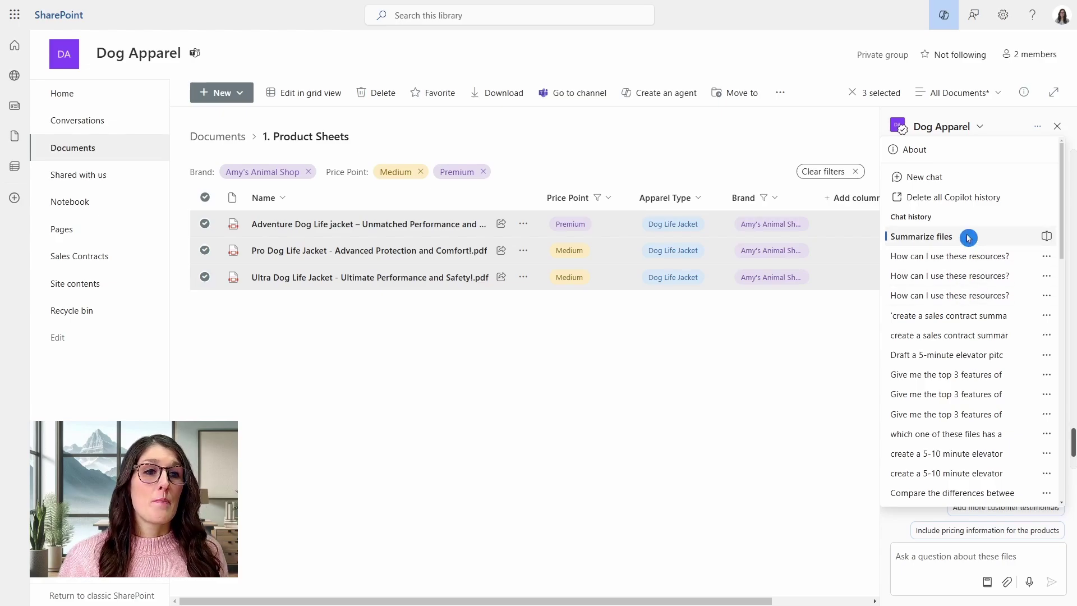
left_click(1047, 258)
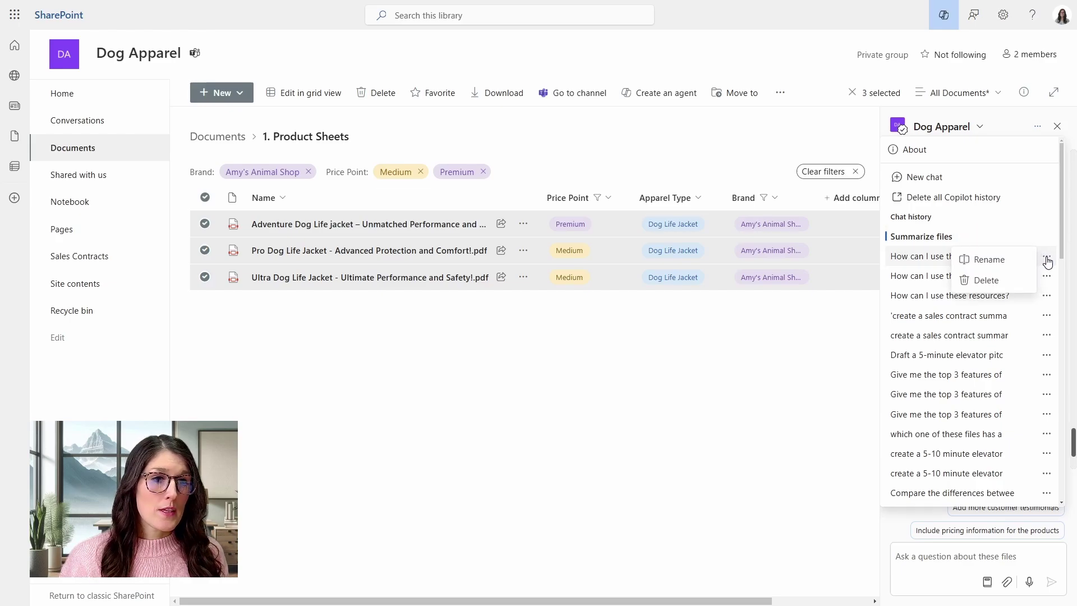
left_click(1006, 266)
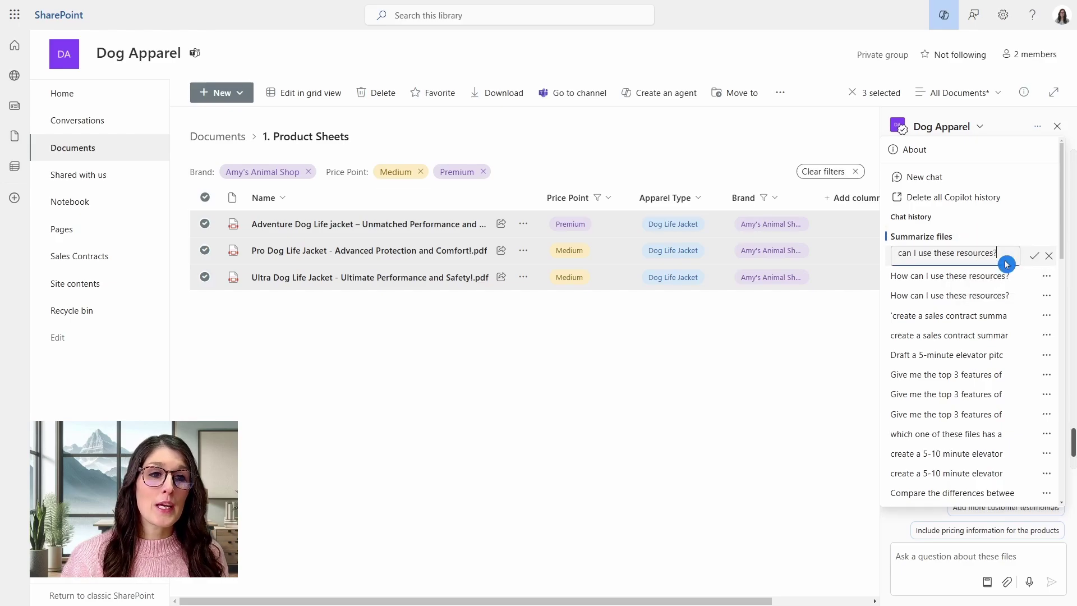
key("ctrl+a")
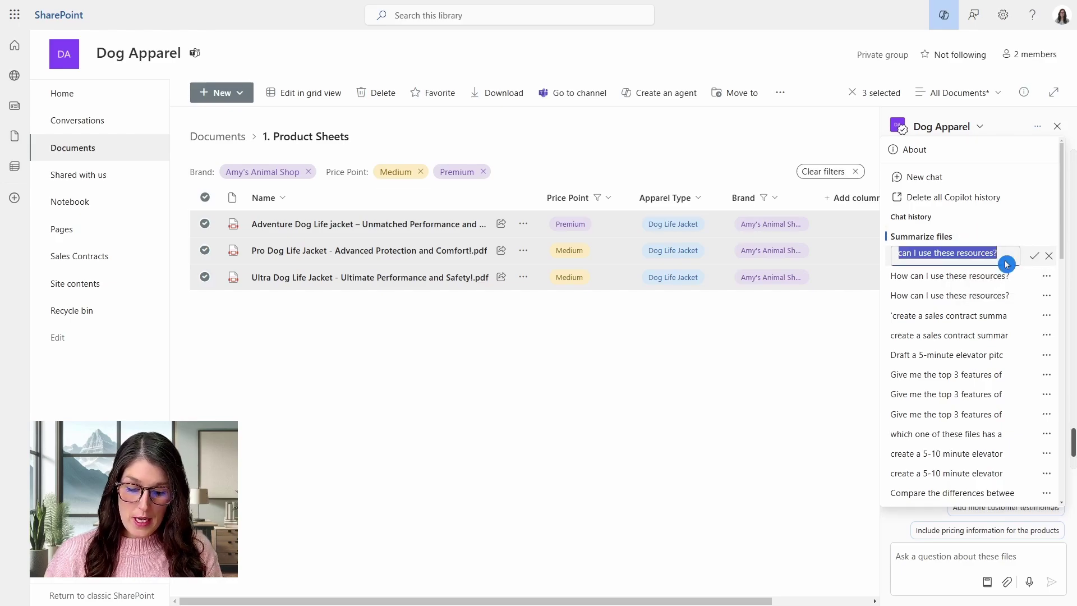
type("Elevator Pitch")
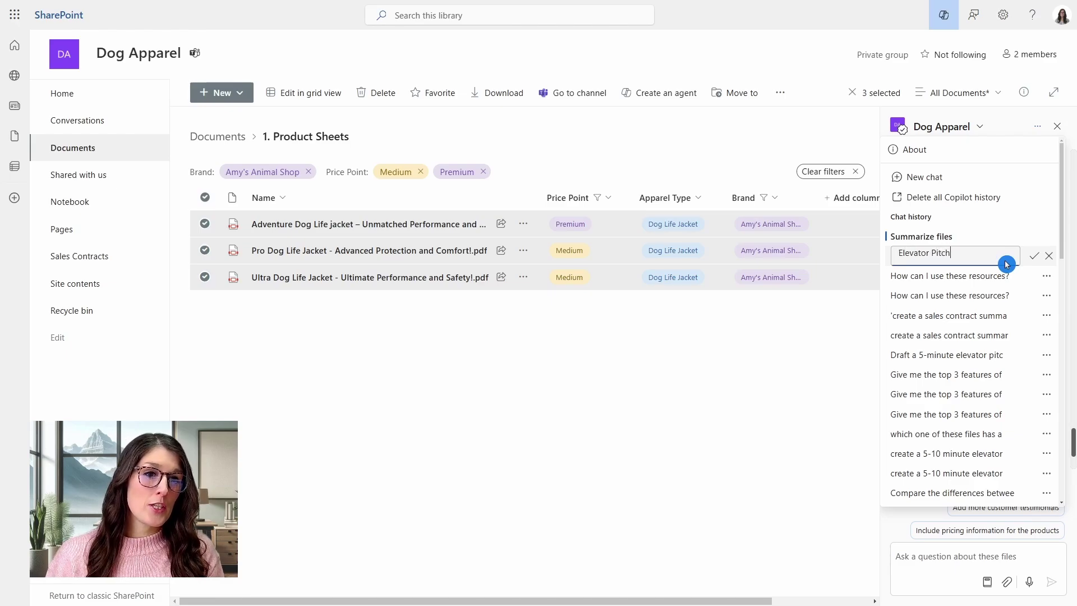
type(" - Customer")
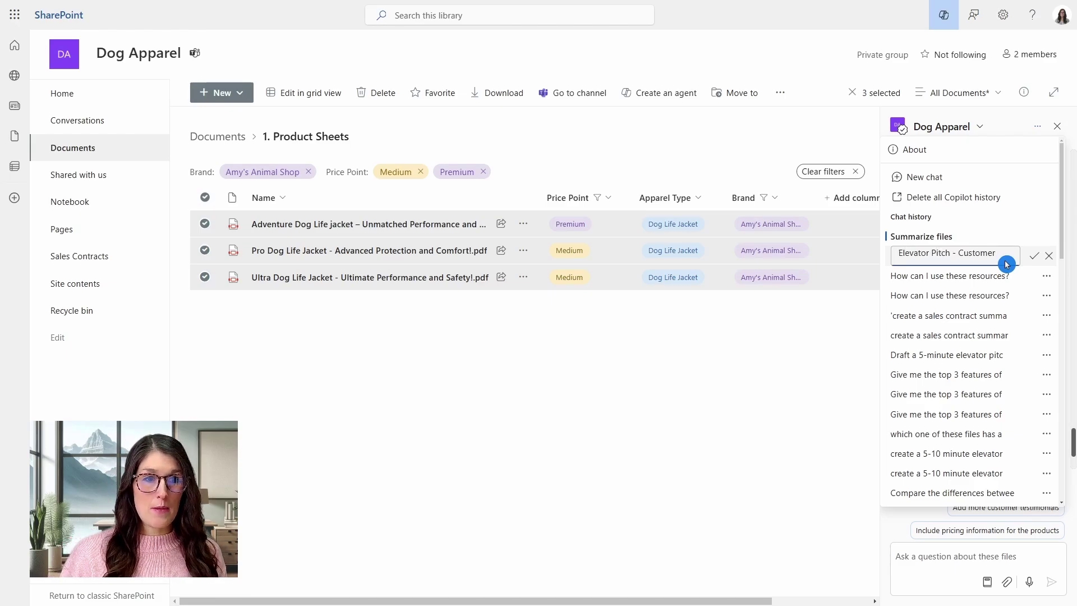
left_click(1034, 256)
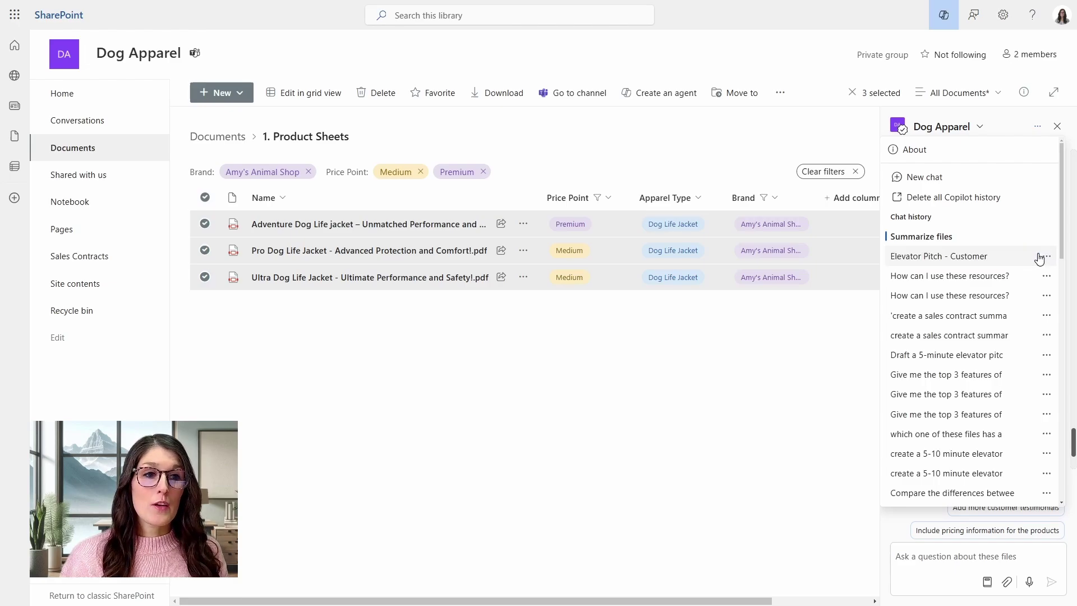
Close the Copilot pane so the Documents library shows both folders, two Word files and TestAgent.agent.
left_click(948, 156)
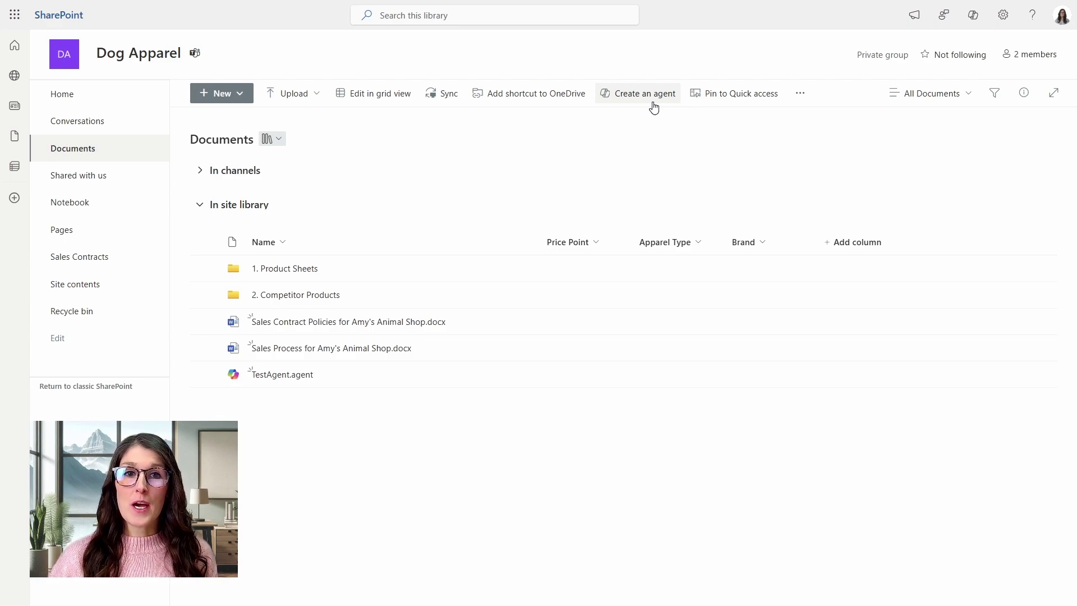
Go to the Sales Contracts library and create a new agent from it.
left_click(582, 146)
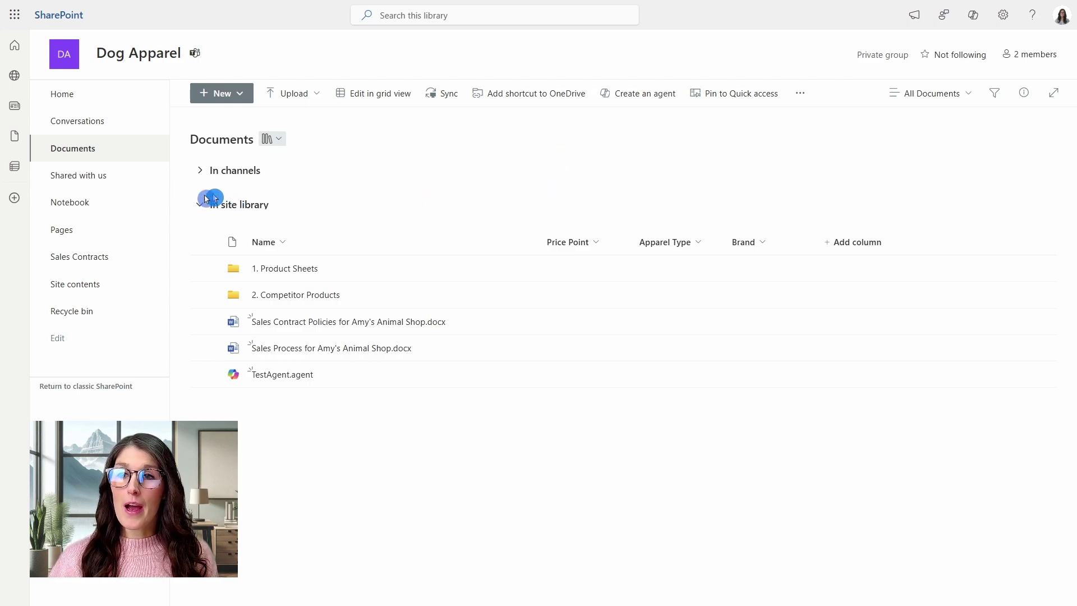
left_click(118, 257)
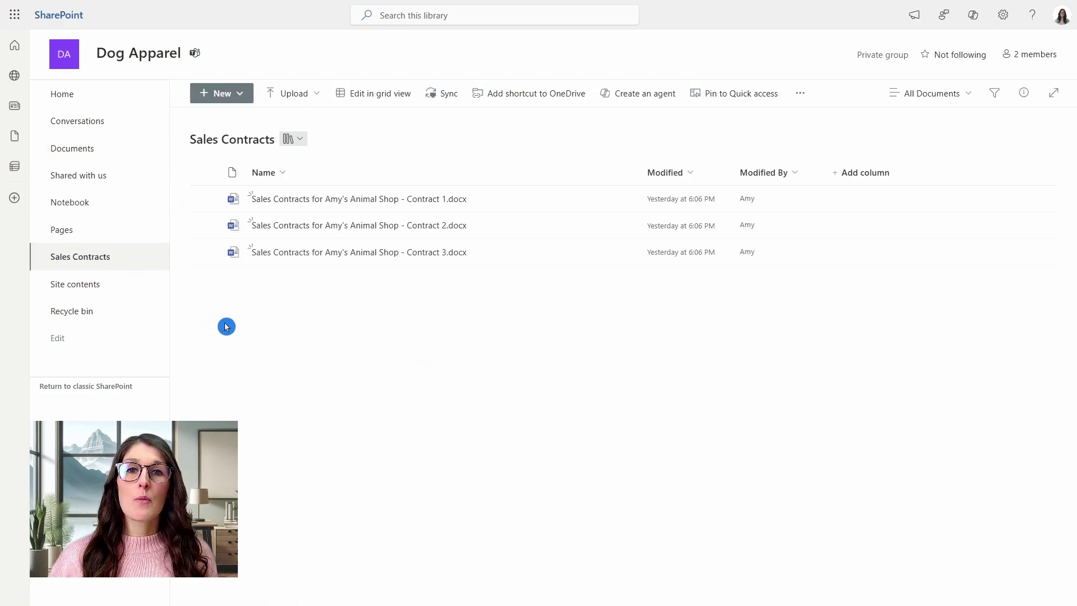
left_click(636, 98)
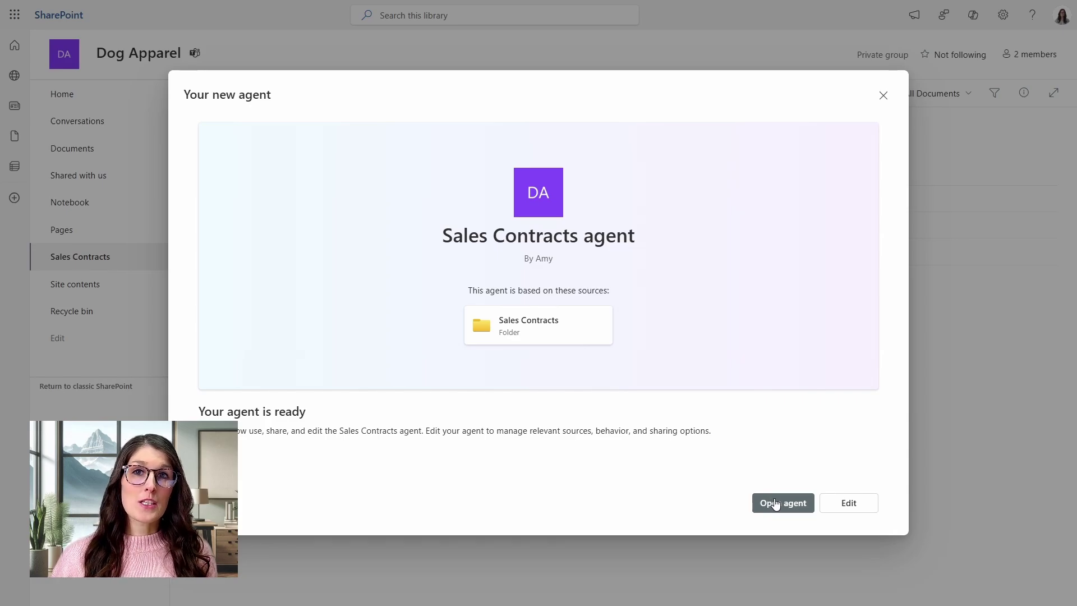
Edit the new Sales Contracts agent and bring up the Open file dialog for its icon.
left_click(849, 503)
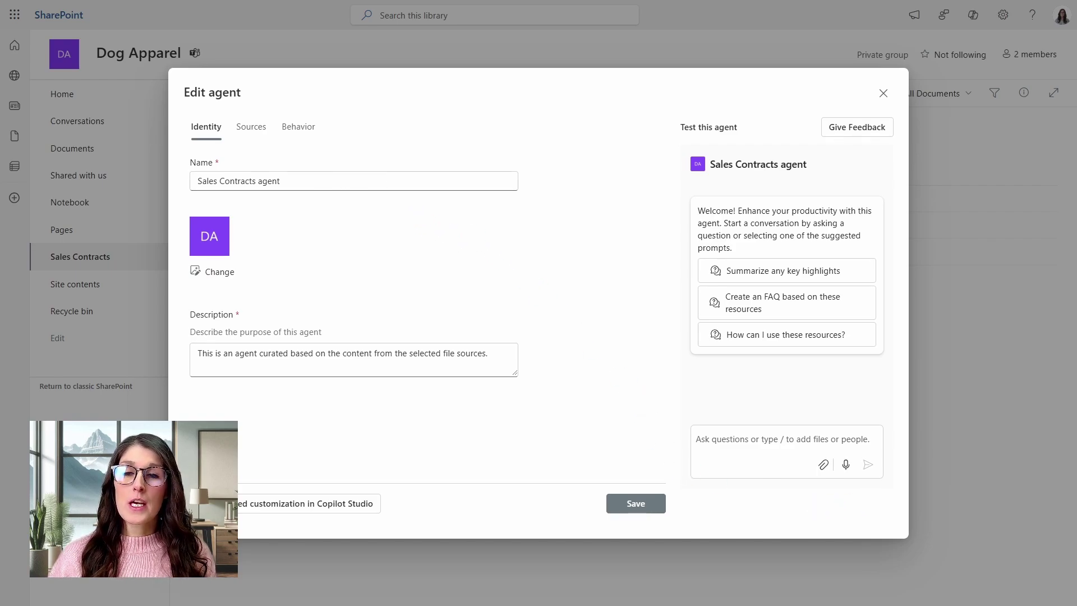
left_click(180, 173)
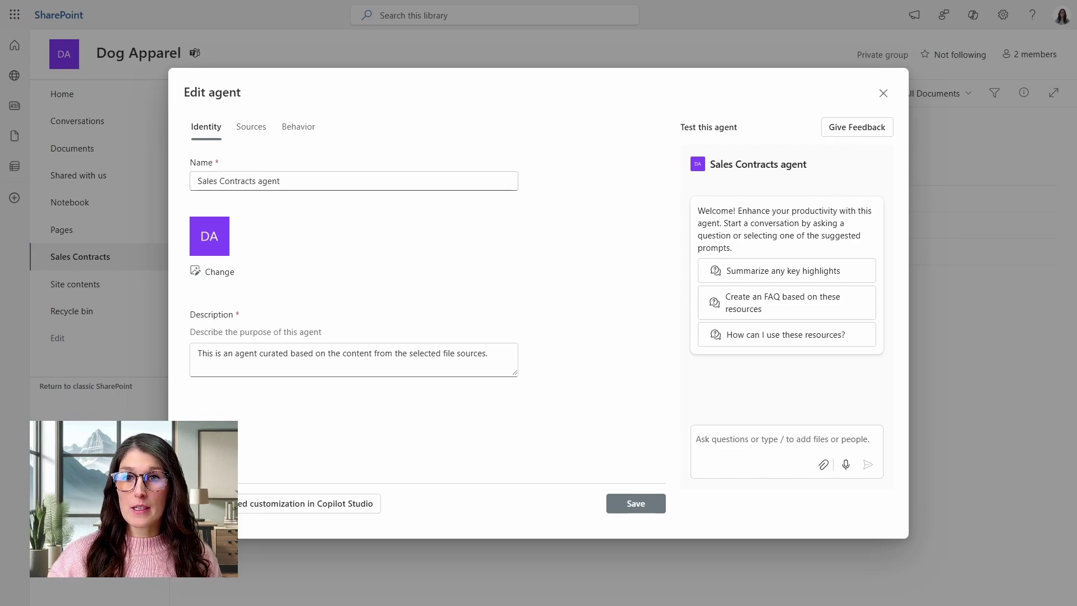
left_click(222, 244)
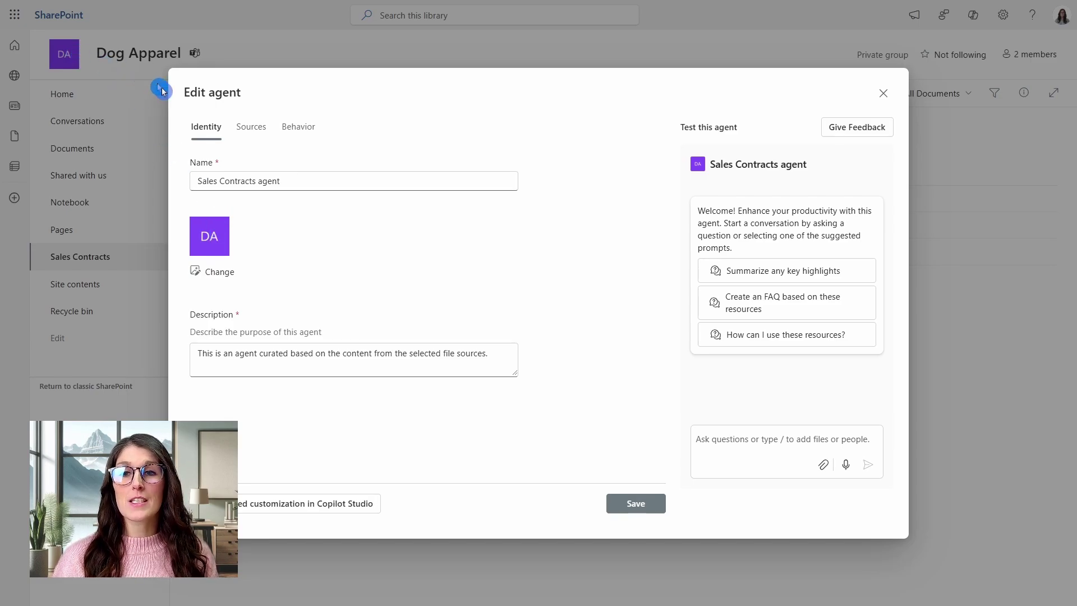
Set SalesAgent.png as the agent icon and view its Sales Contracts folder source.
left_click(221, 273)
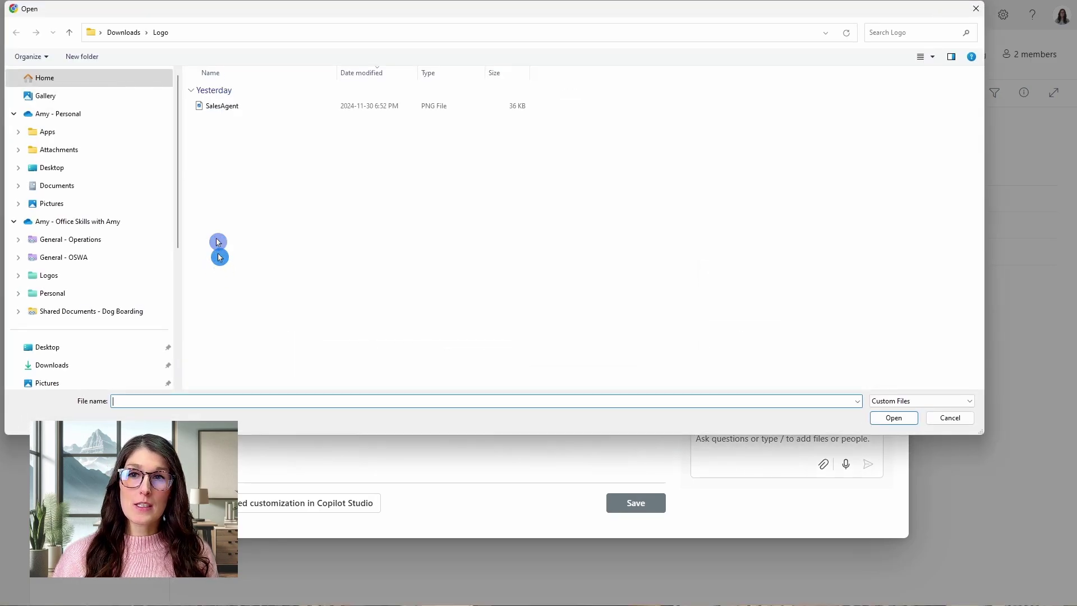
left_click(232, 106)
left_click(894, 418)
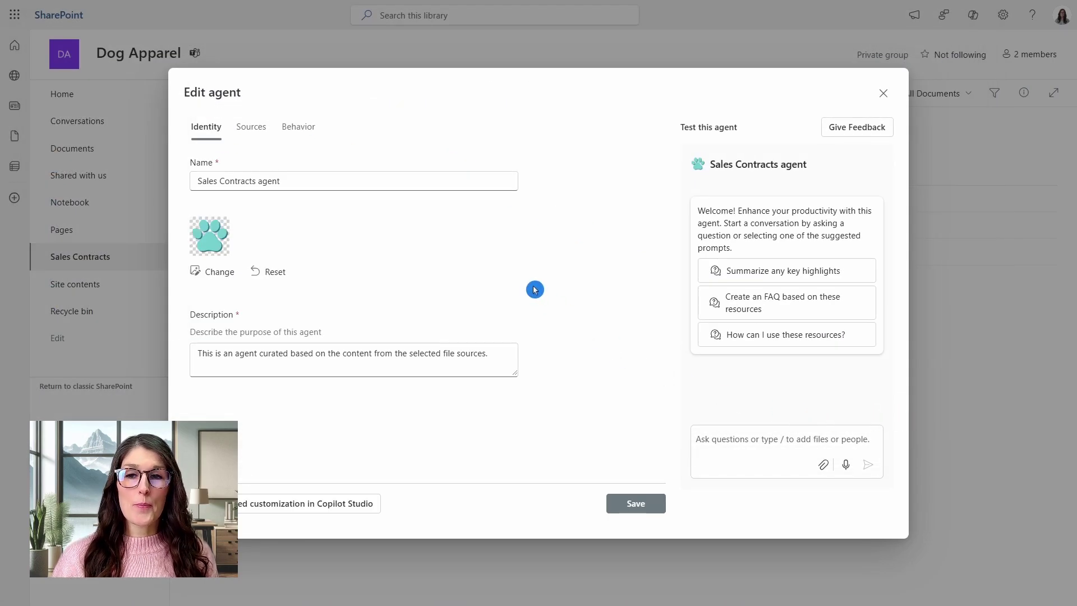
left_click_drag(196, 354, 489, 353)
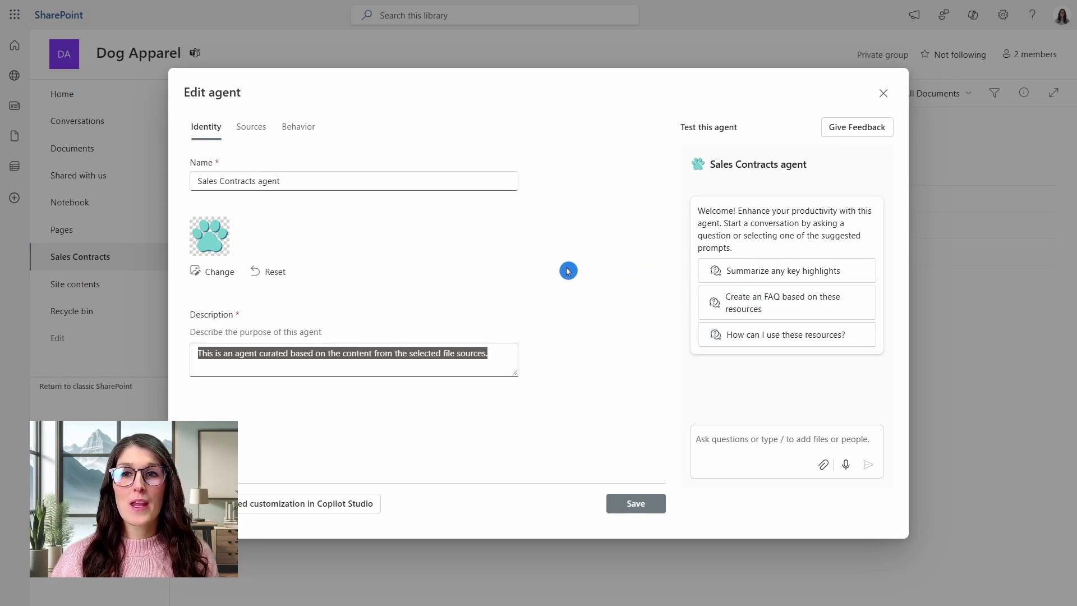
left_click(256, 132)
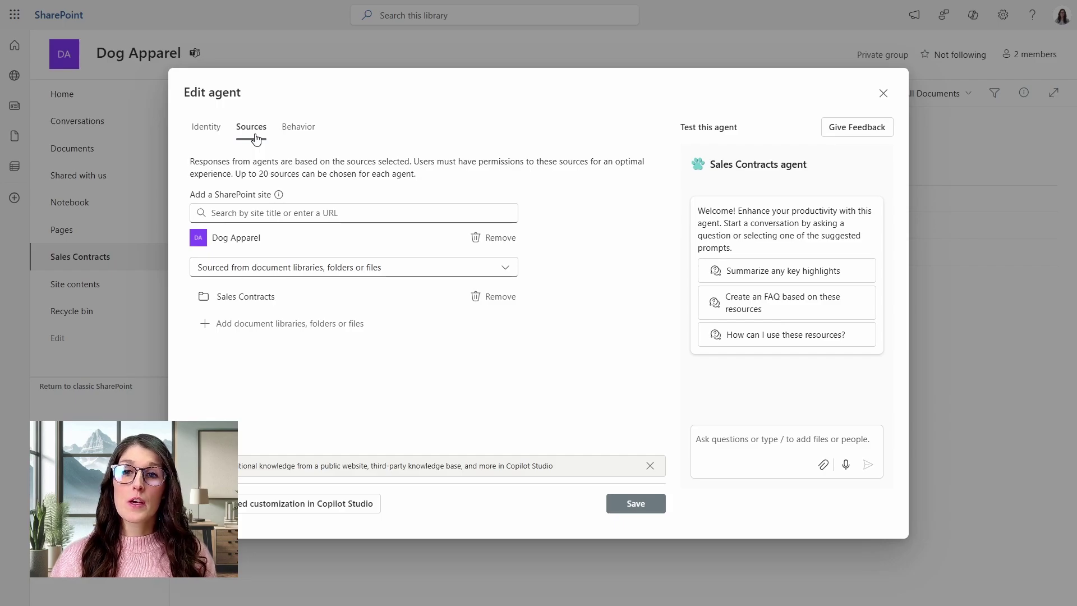
left_click(260, 148)
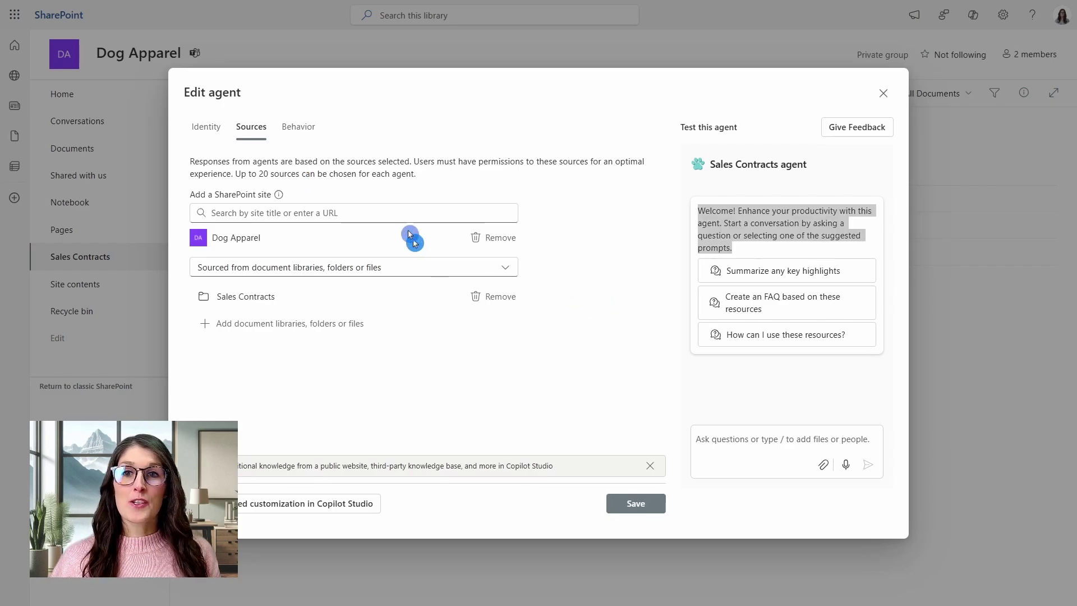
Replace the first starter prompt with 'create a bullet list of new sales contracts including dollar amount for [month]'.
left_click(309, 130)
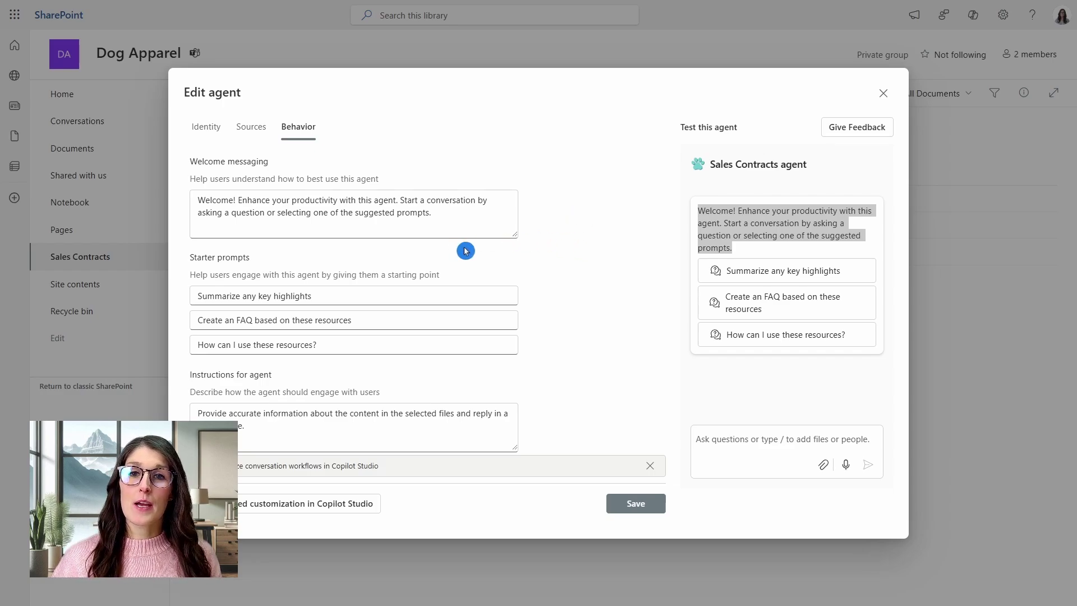
left_click_drag(474, 227, 192, 203)
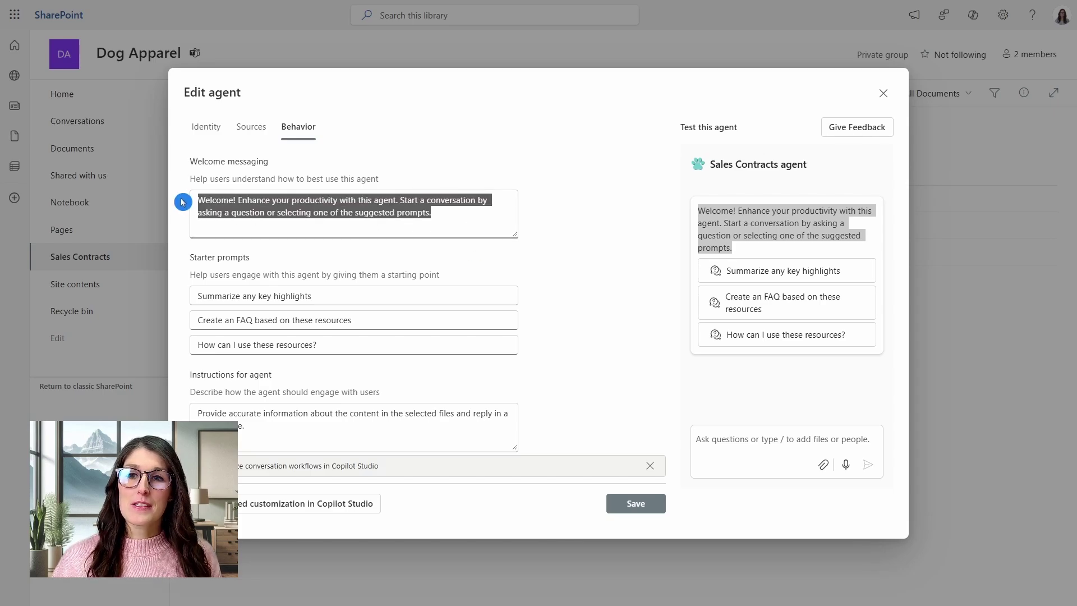
left_click(739, 254)
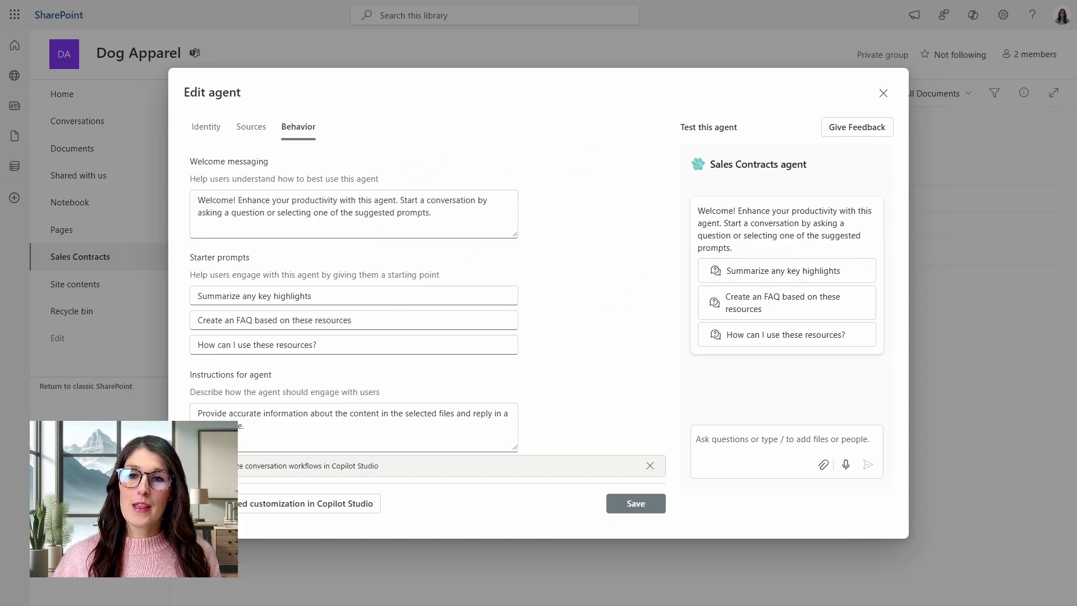
left_click_drag(331, 296, 83, 307)
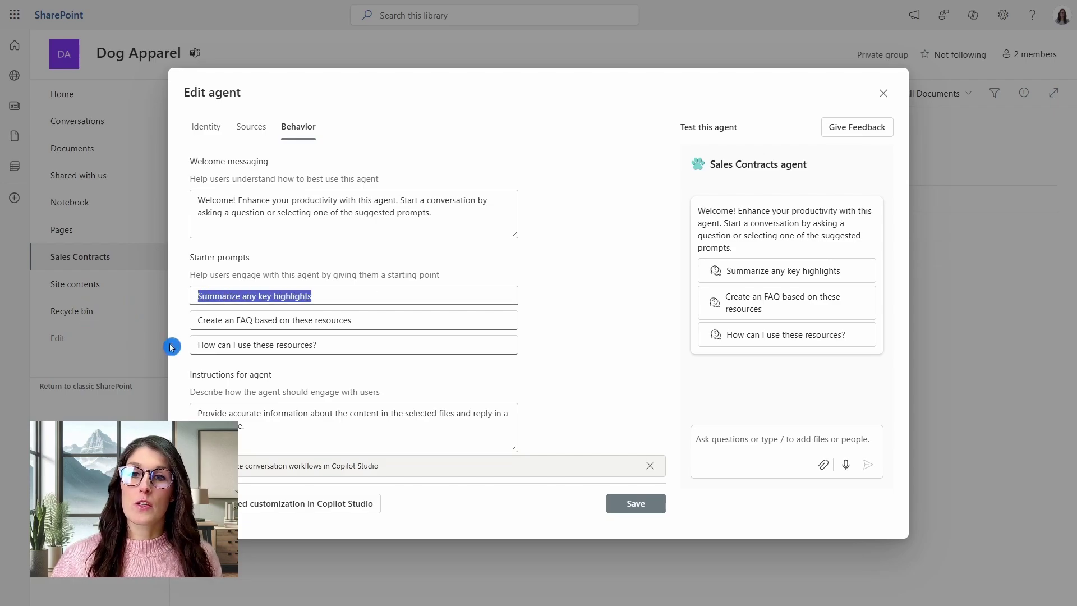
type("create a bullet list of new sales contracts including dollar amount for [month]")
left_click(581, 382)
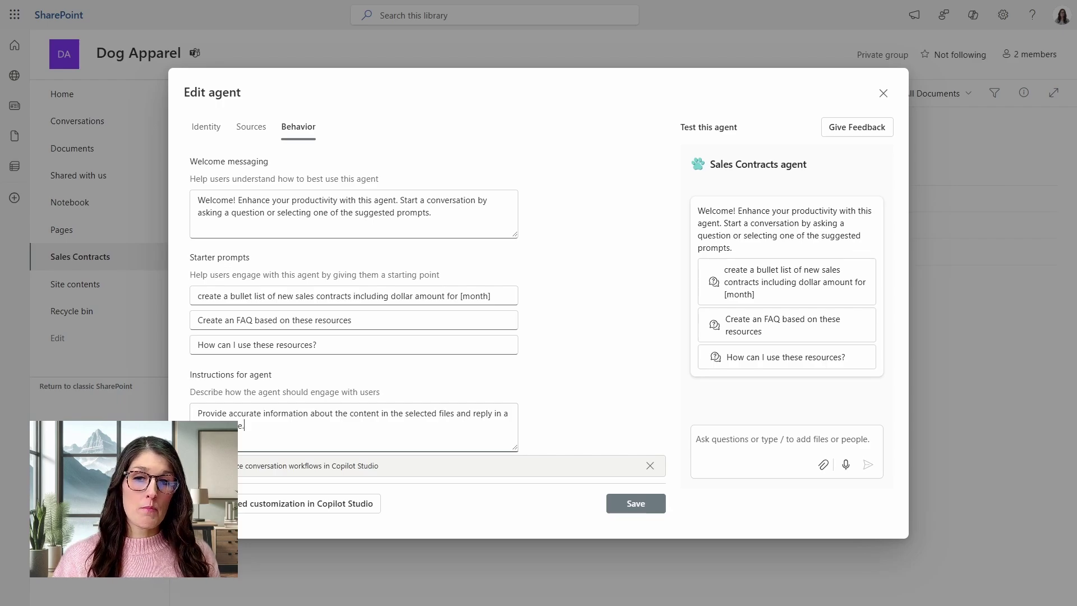
Review the agent instructions and save it as Sales Contracts agent.agent in Sales Contracts.
left_click_drag(245, 426, 190, 418)
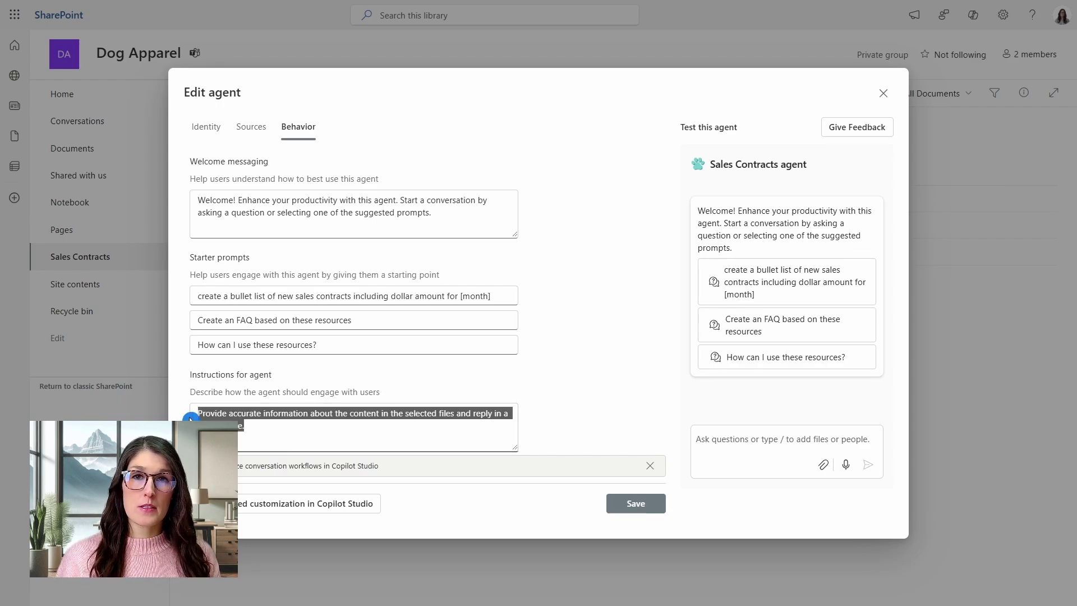
left_click(245, 425)
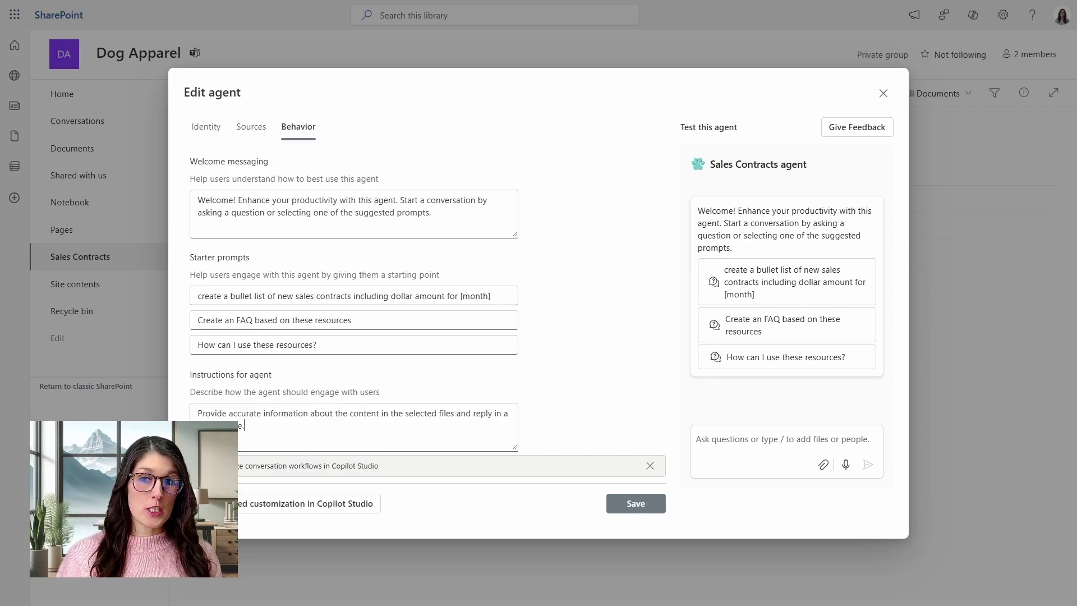
left_click_drag(228, 413, 354, 414)
left_click(478, 427)
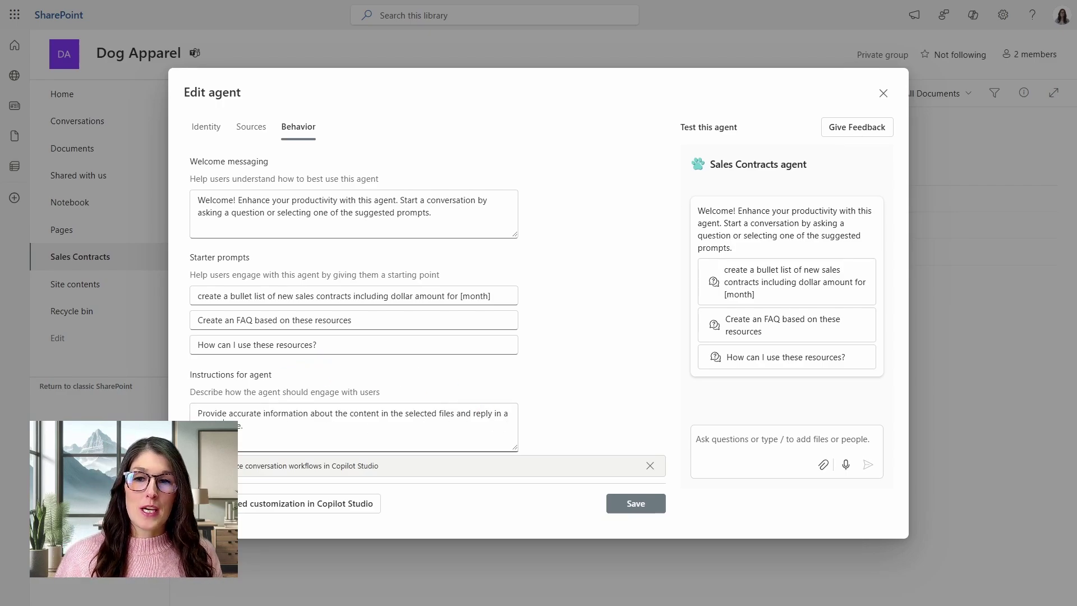
left_click_drag(198, 413, 454, 414)
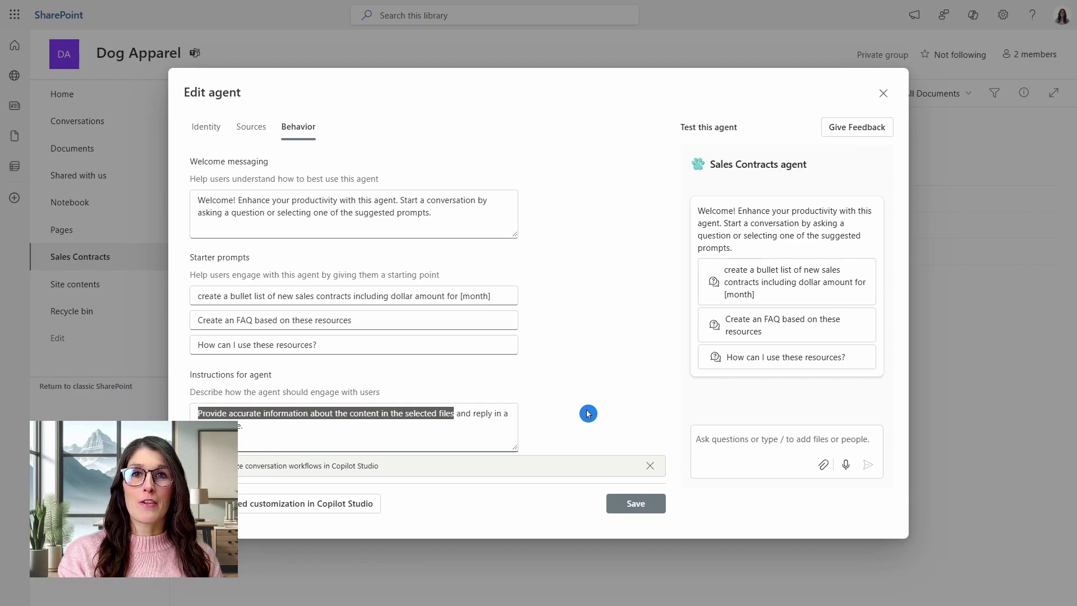
left_click(647, 508)
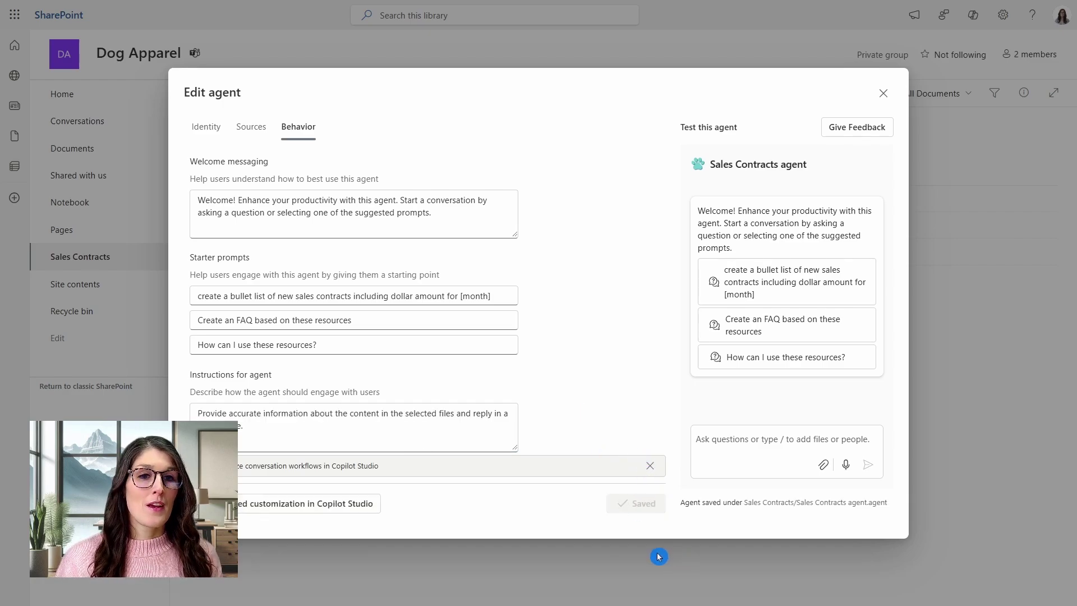
Ask the agent for a bullet list of July 2025 sales contracts and check each cited contract.
left_click(884, 98)
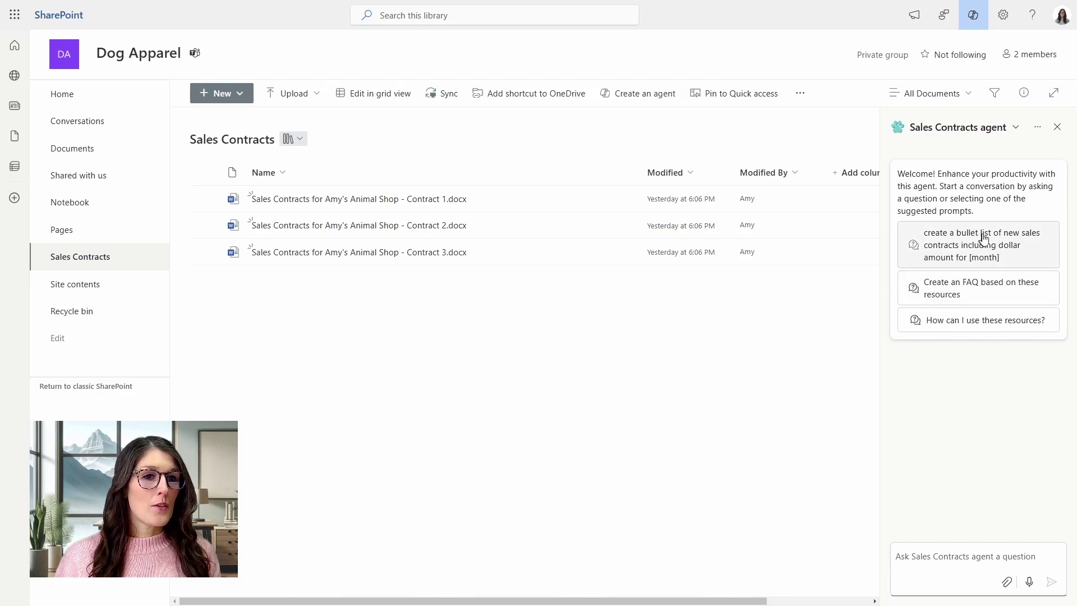
left_click(1003, 239)
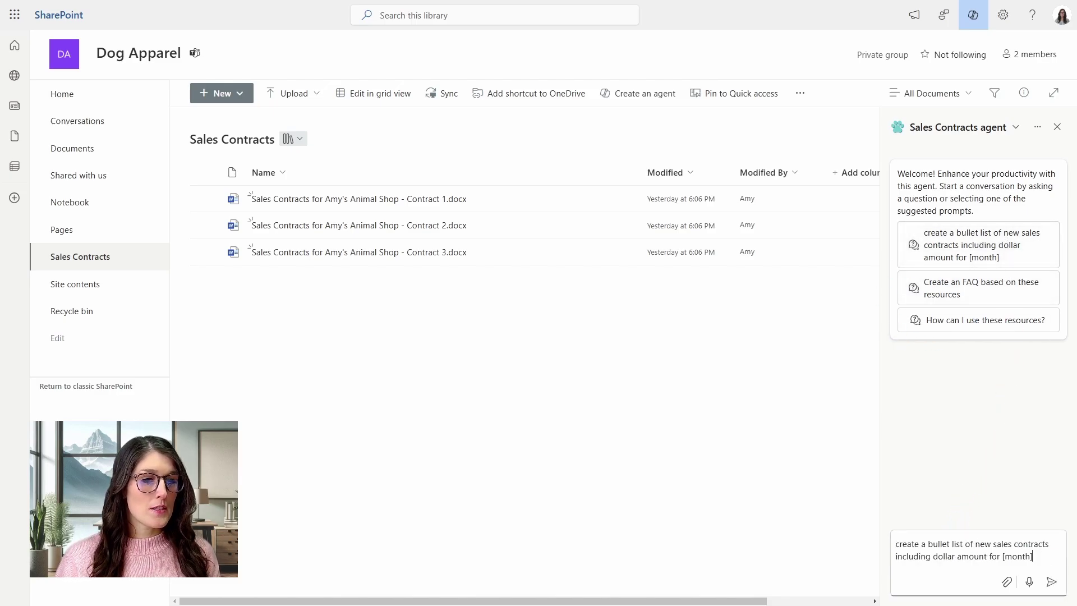
left_click(1032, 573)
key("BackSpace")
key("BackSpace")
key("BackSpace")
key("BackSpace")
key("BackSpace")
key("BackSpace")
key("BackSpace")
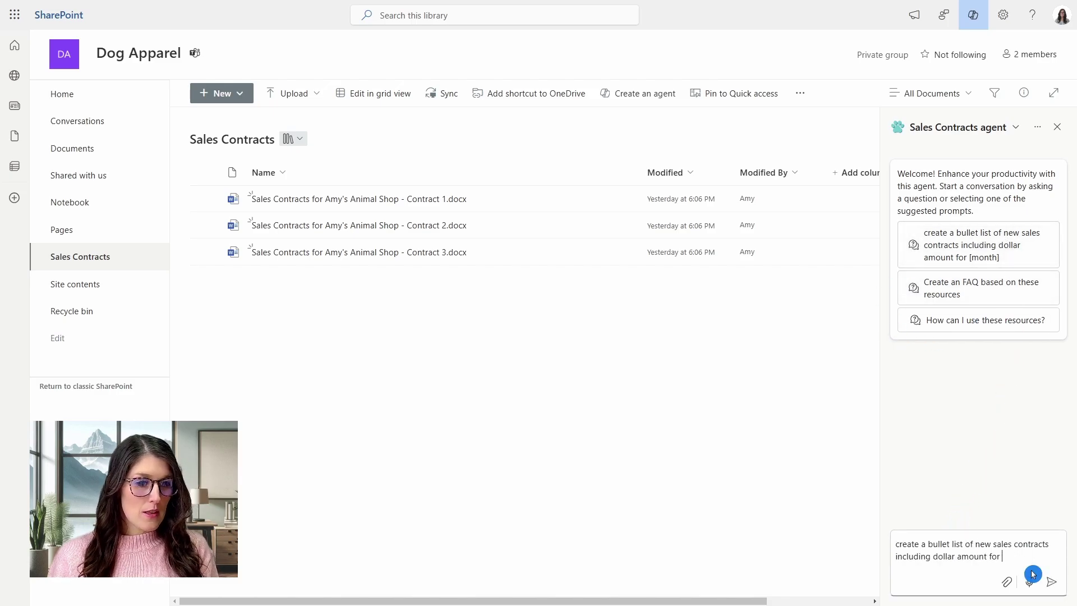
type("July 2025")
key("Return")
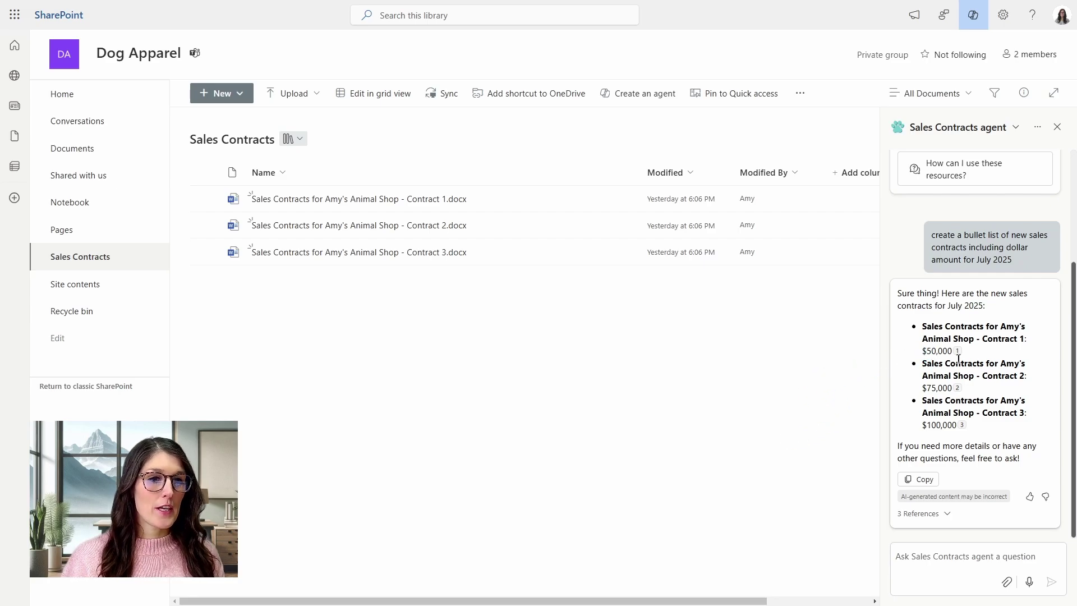
mouse_move(958, 352)
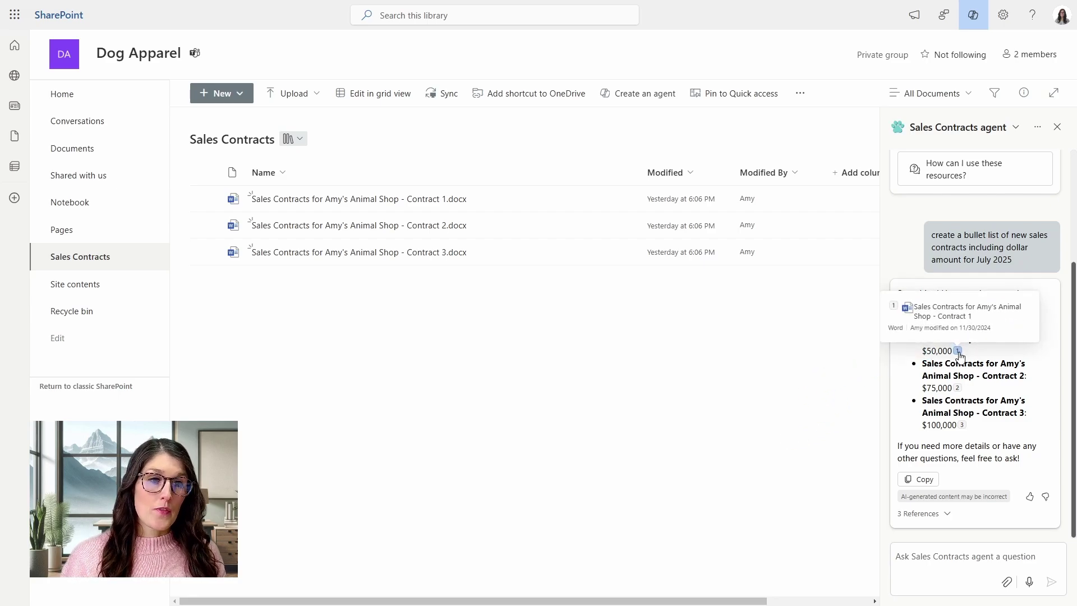
mouse_move(958, 389)
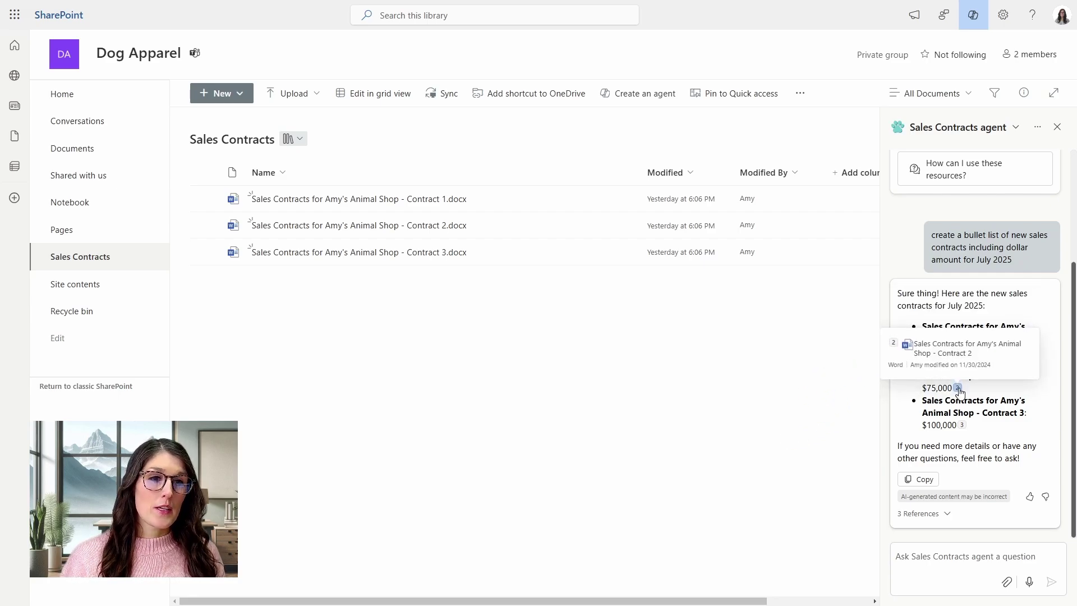
mouse_move(962, 427)
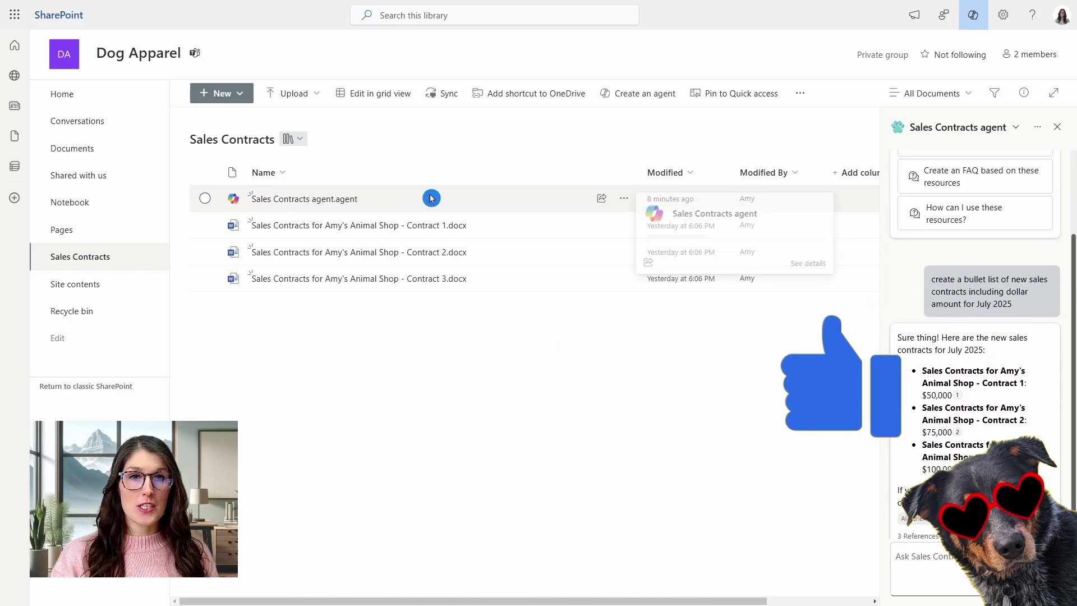
Open the Sales Contracts agent file full screen, then reopen it in the sidebar view.
left_click(310, 200)
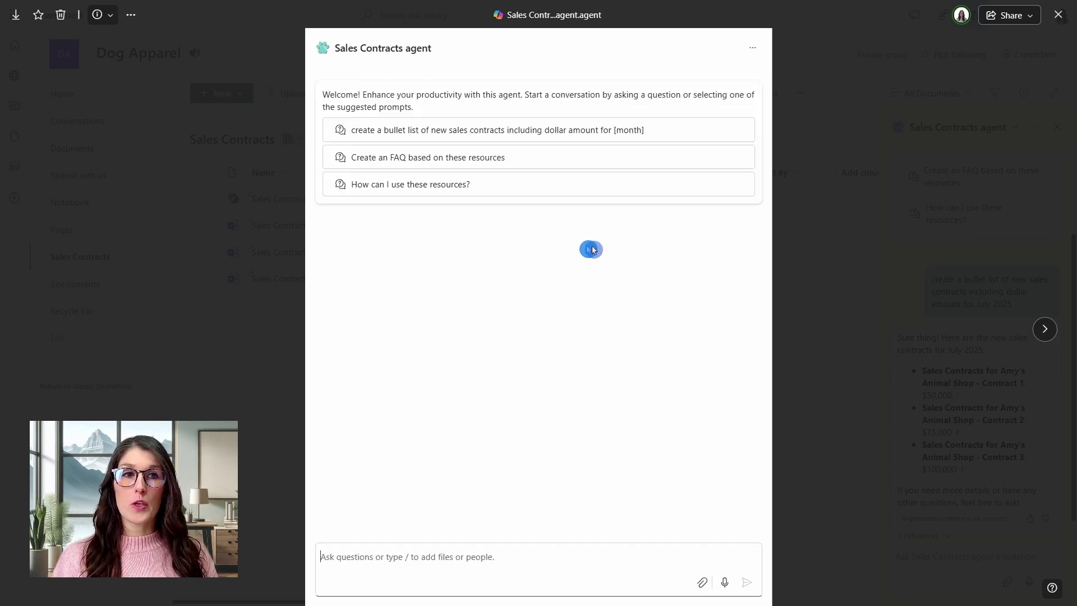
left_click(1063, 16)
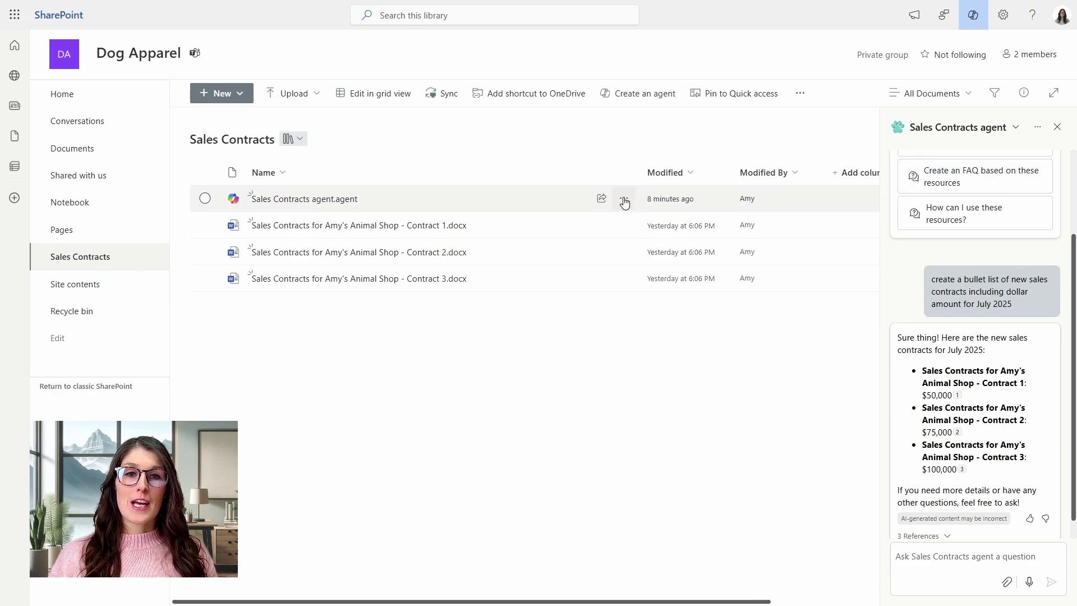
left_click(624, 201)
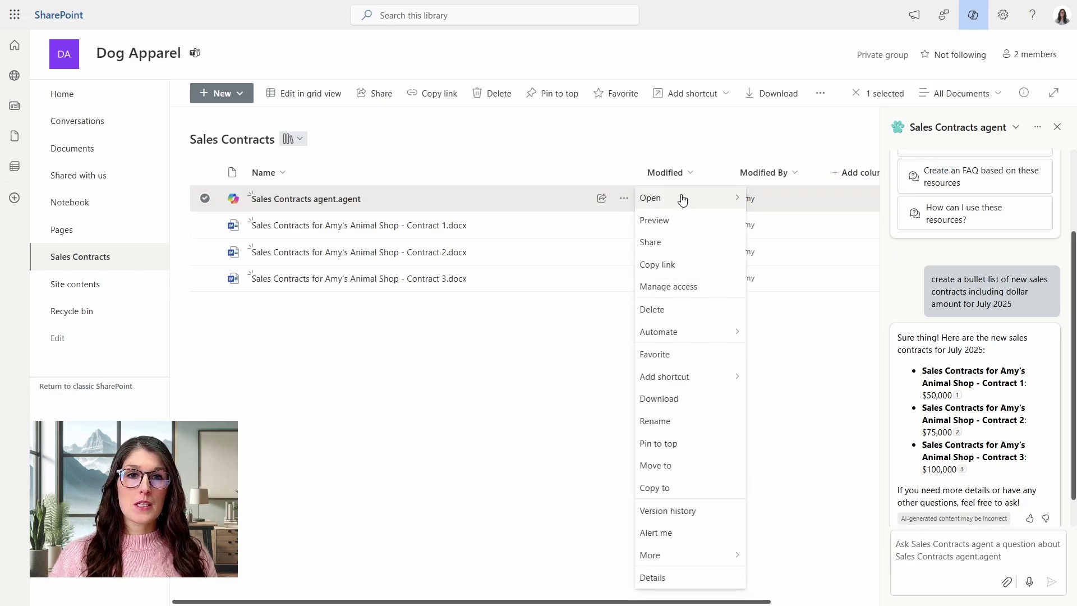
mouse_move(682, 199)
left_click(809, 222)
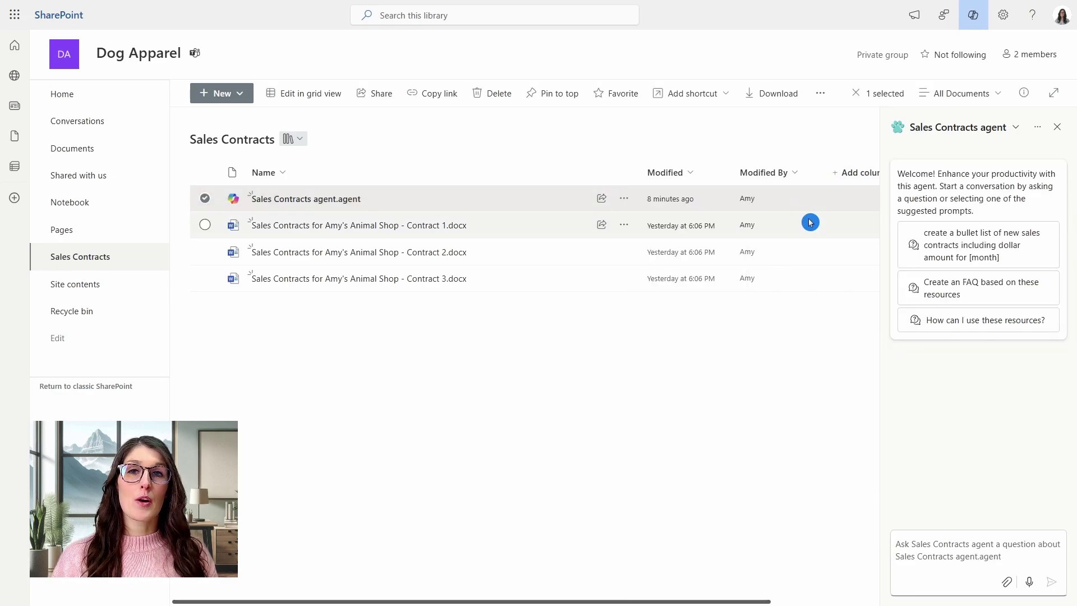
Check the agent's edit settings without changes, then copy its link for Teams.
left_click(1037, 129)
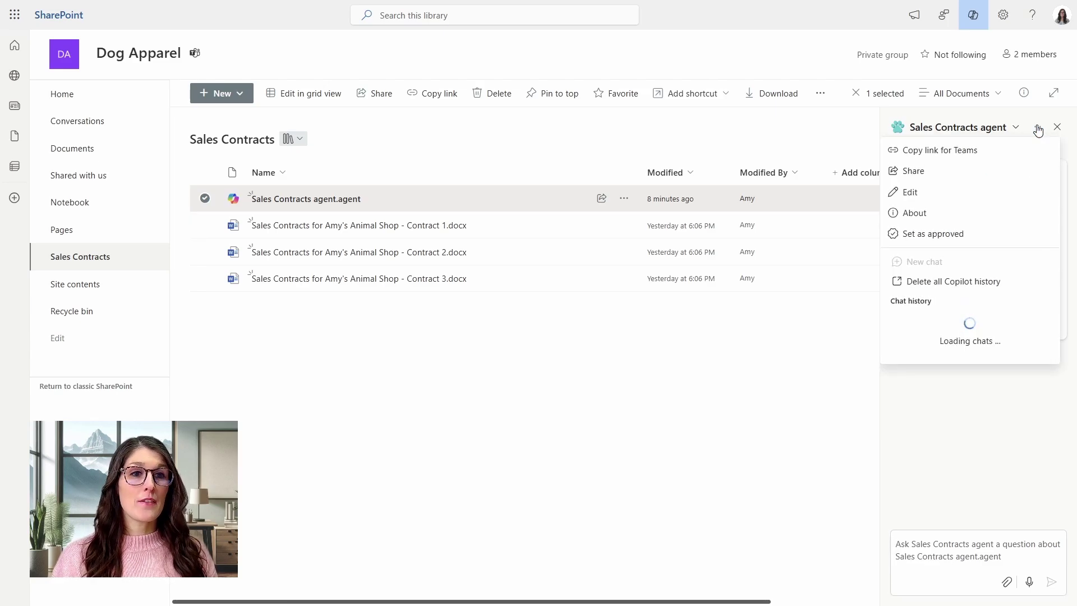
left_click(914, 192)
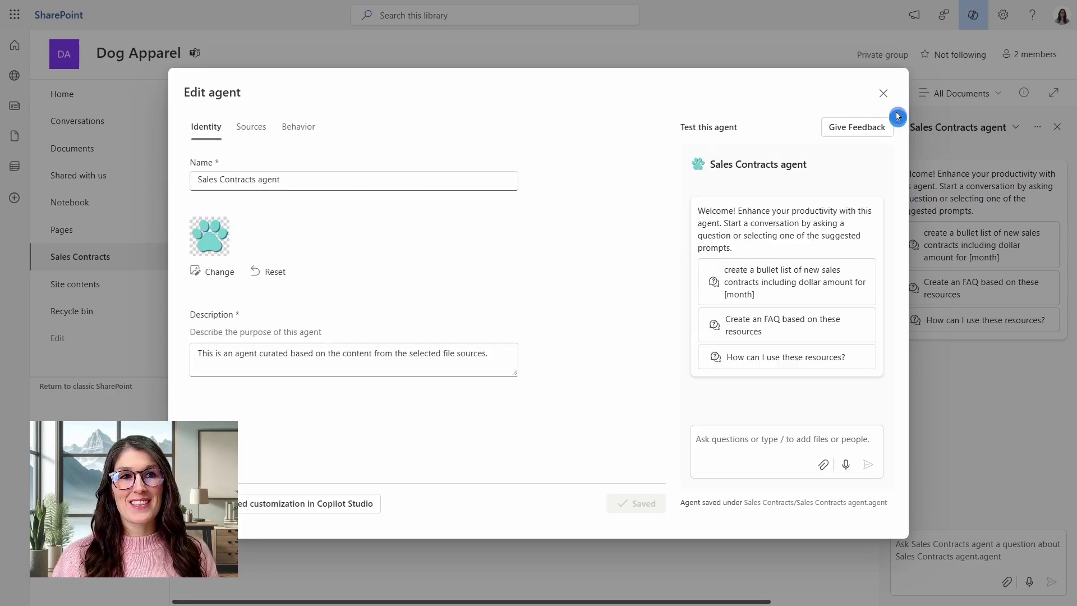
left_click(883, 93)
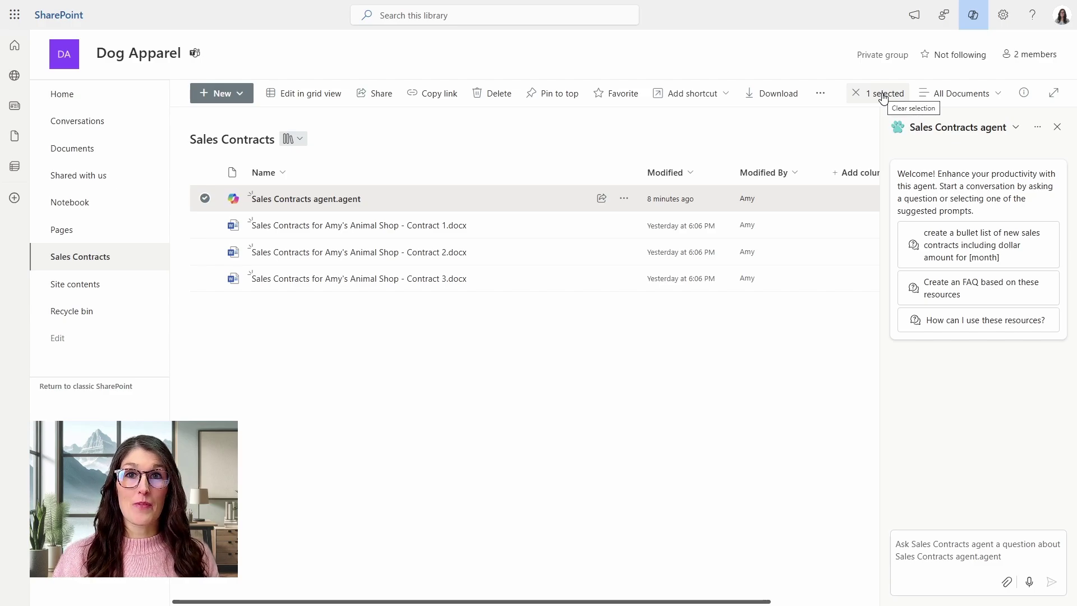
left_click(1037, 128)
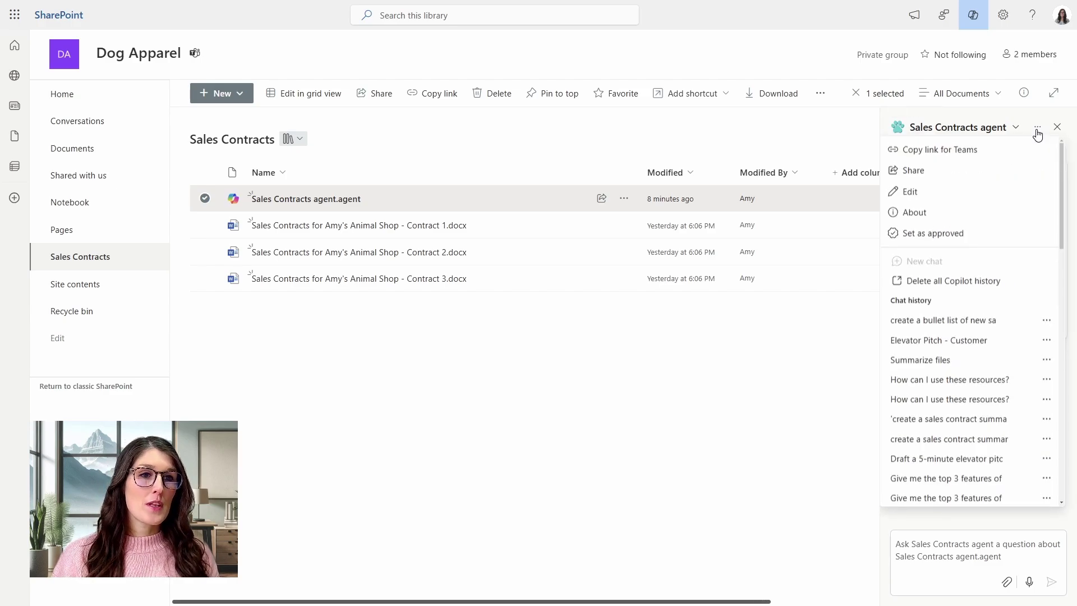
left_click(978, 151)
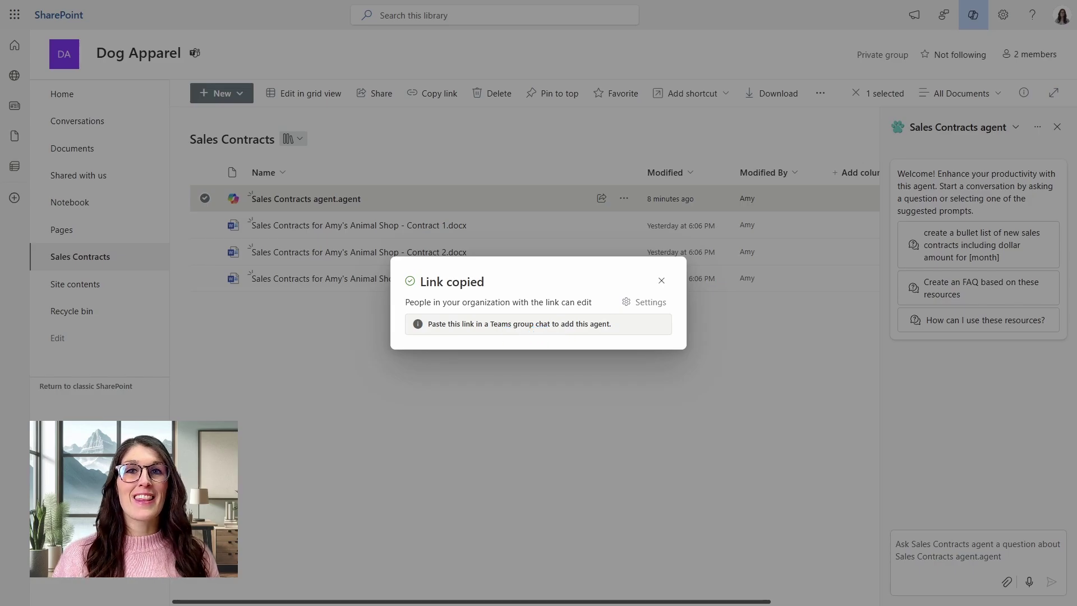
Paste and send the Sales Contracts agent link in the Teams chat, then add the agent to the chat.
left_click(662, 281)
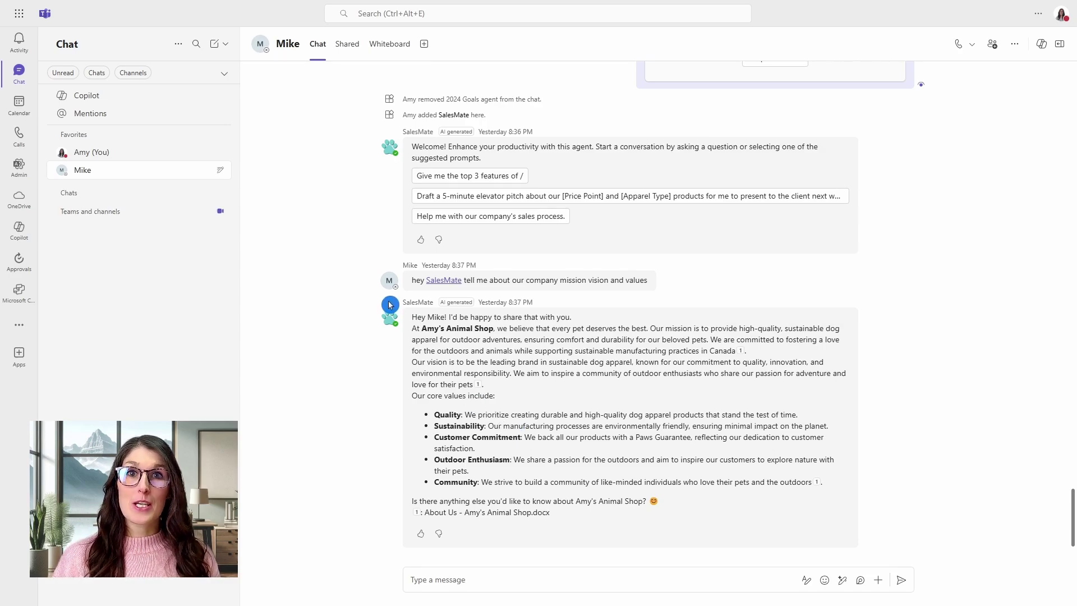
left_click(438, 579)
key("ctrl+v")
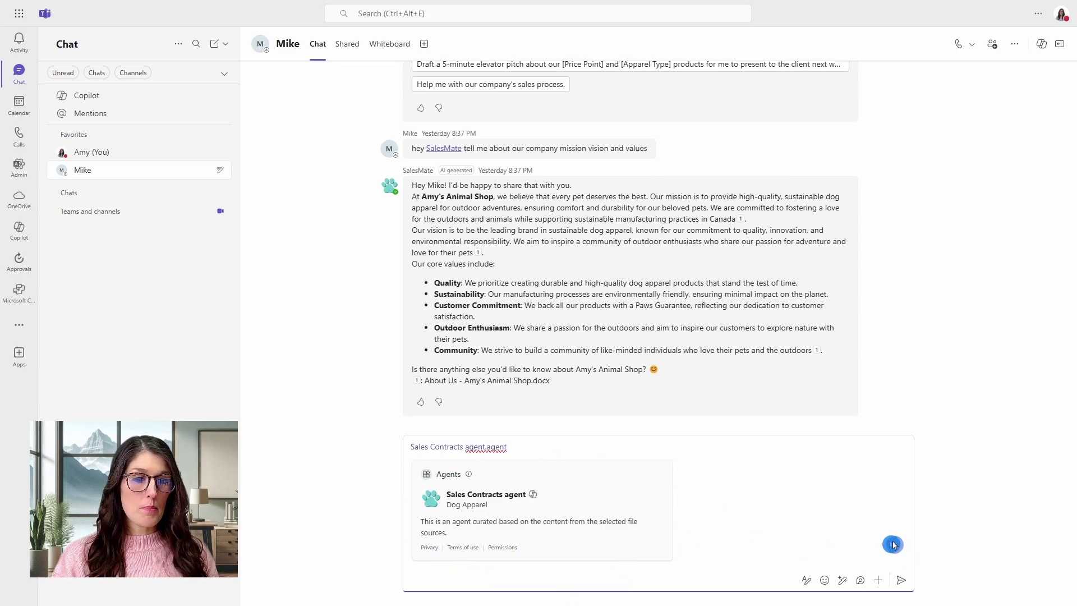
left_click(901, 580)
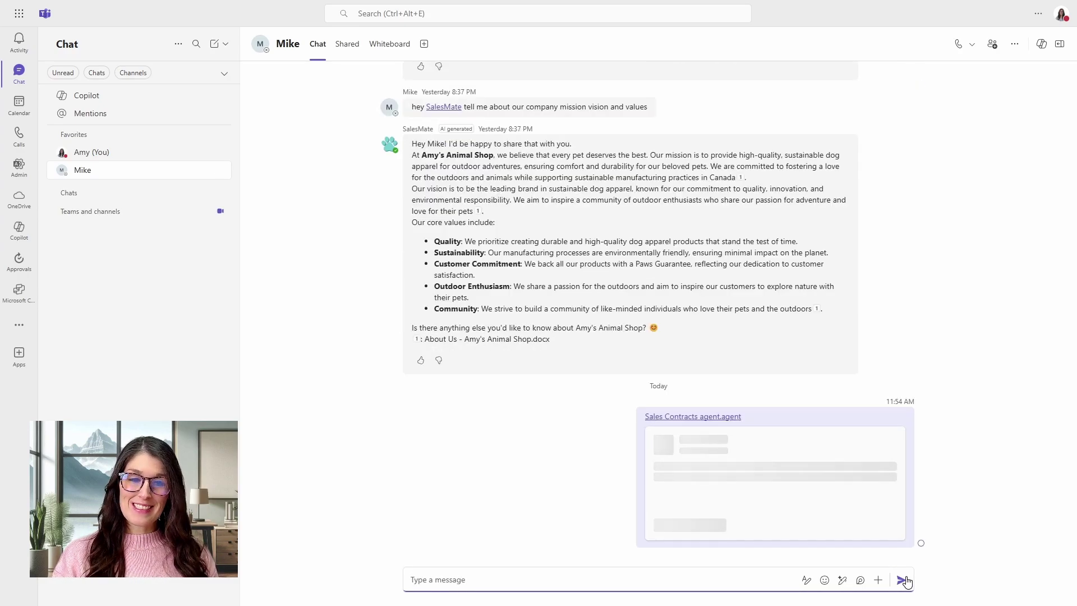
left_click(690, 533)
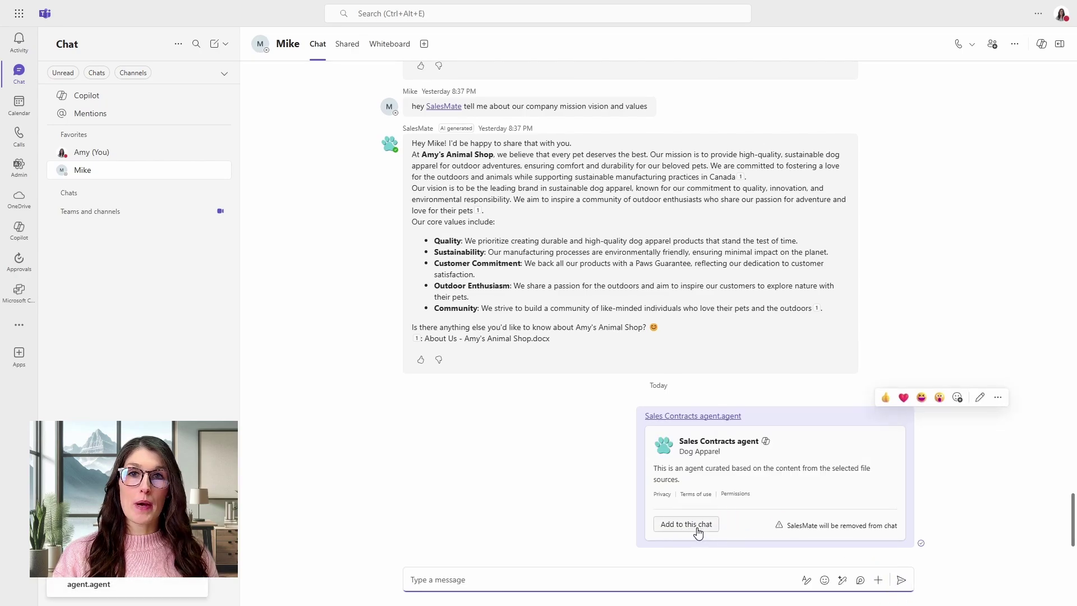
left_click(697, 532)
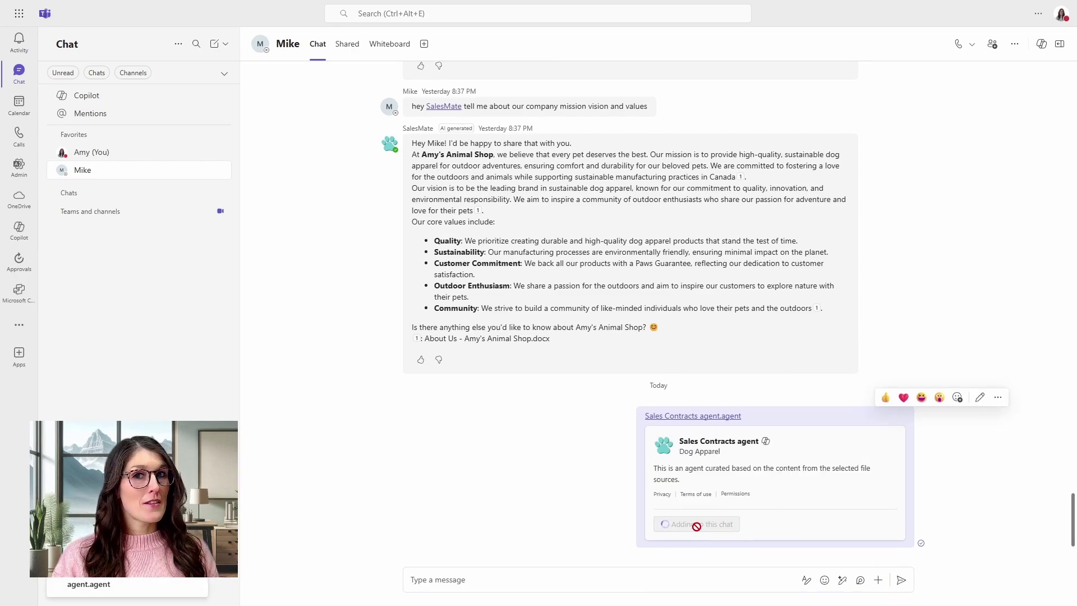
left_click(779, 520)
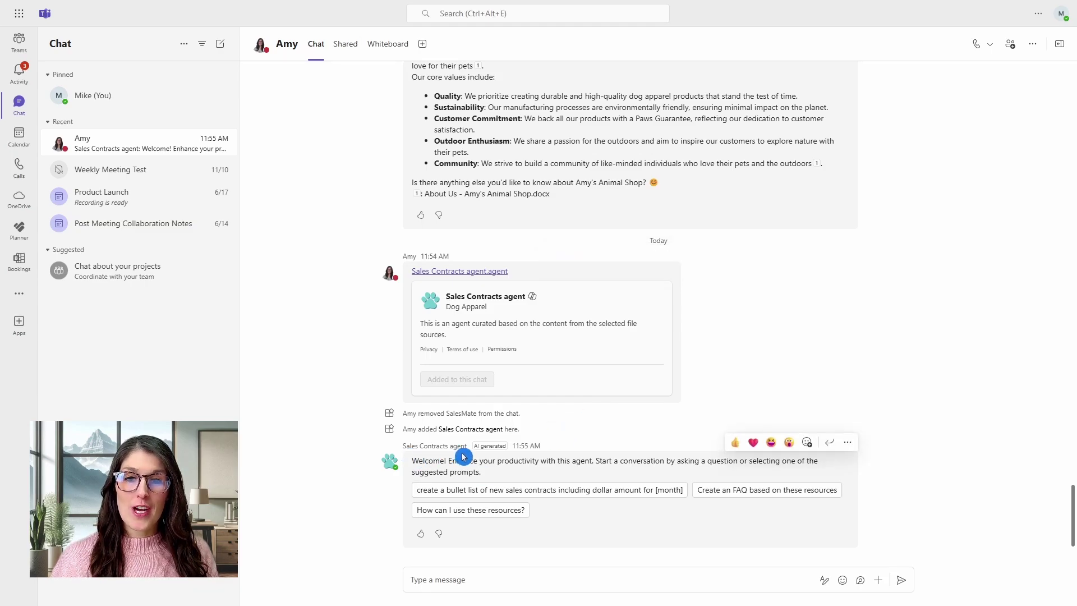
From the other member's account, view the Sales Contracts agent's profile card, then close it.
mouse_move(389, 472)
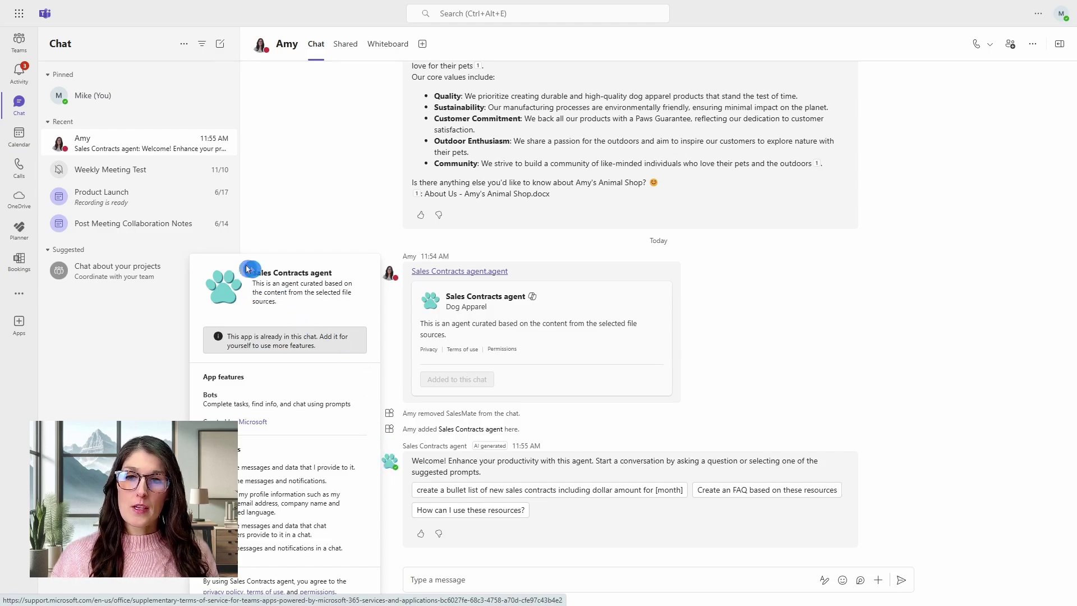
left_click(287, 317)
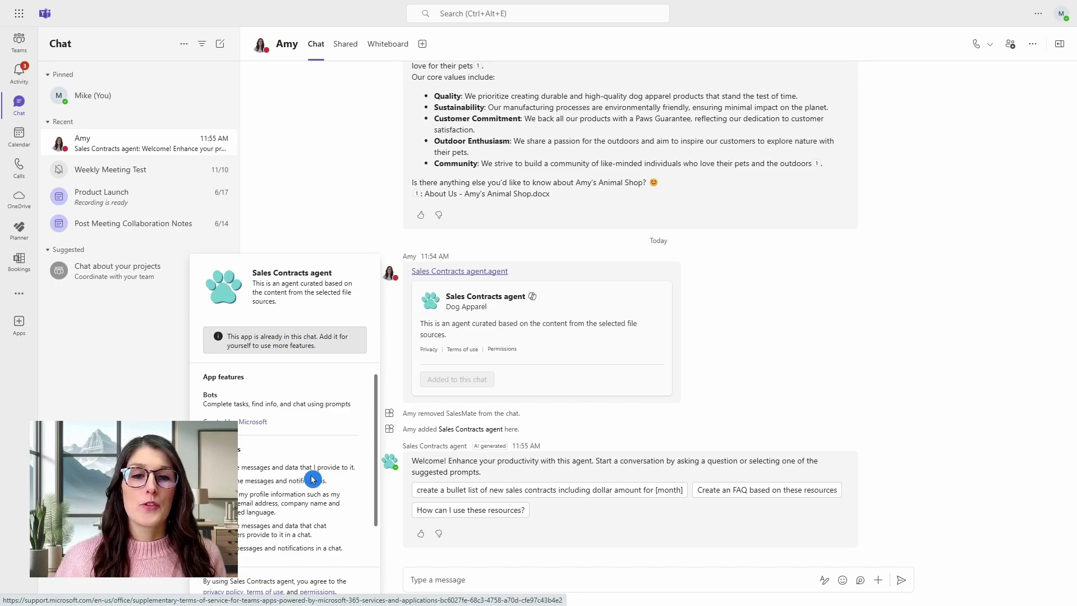
left_click(668, 411)
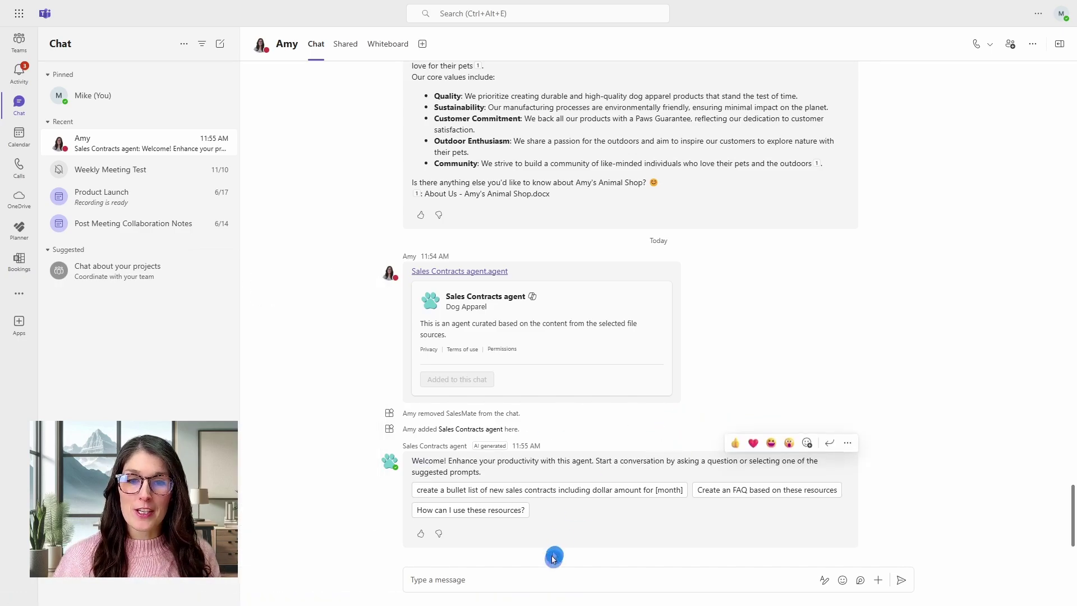
left_click(553, 579)
type("@")
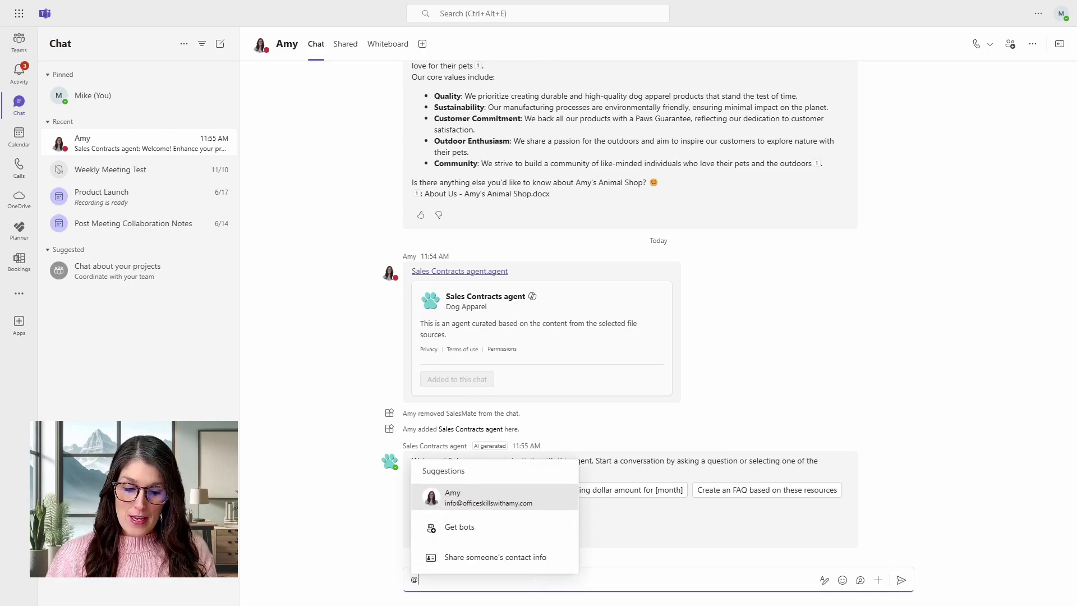
type("sale")
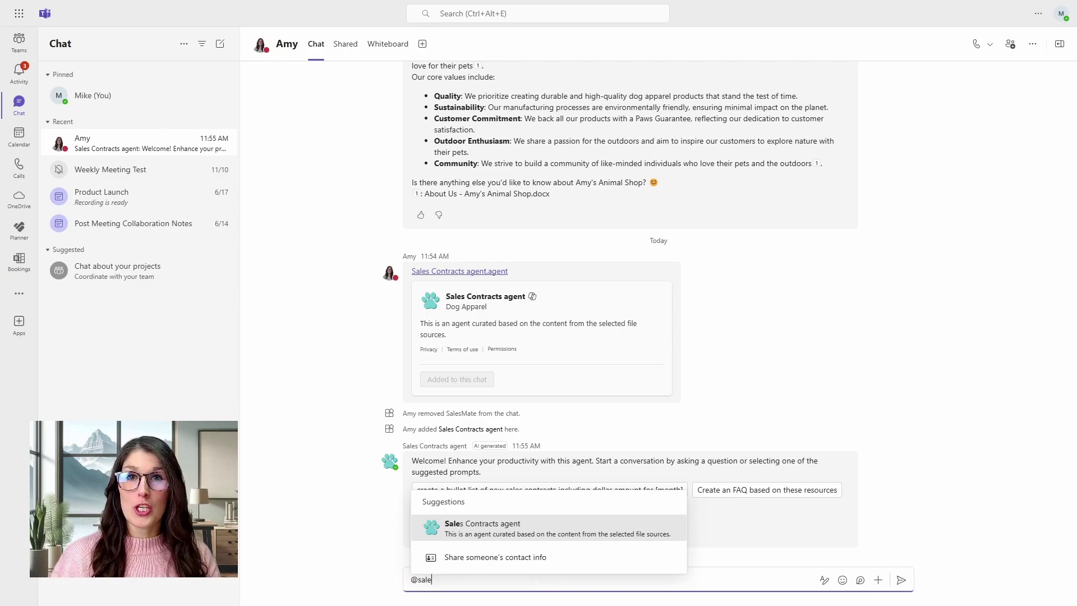
key("Return")
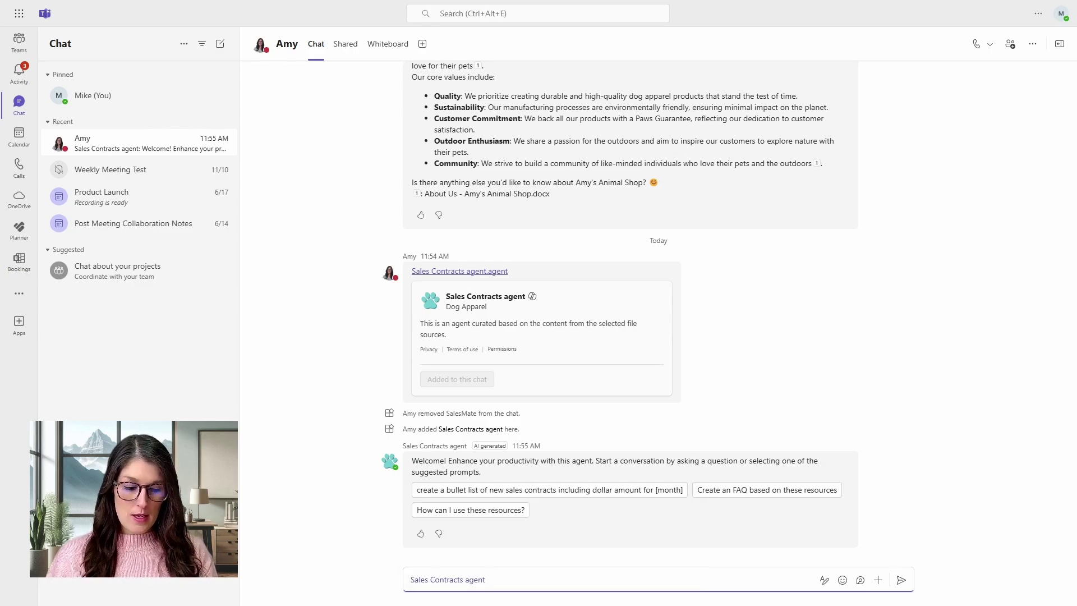
key("ctrl+v")
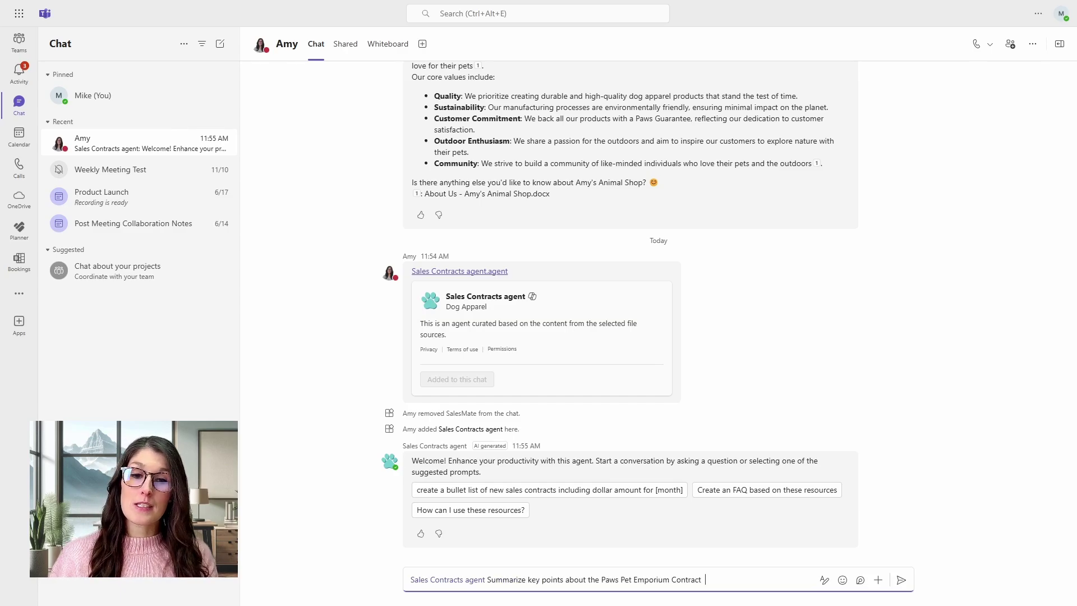
key("Return")
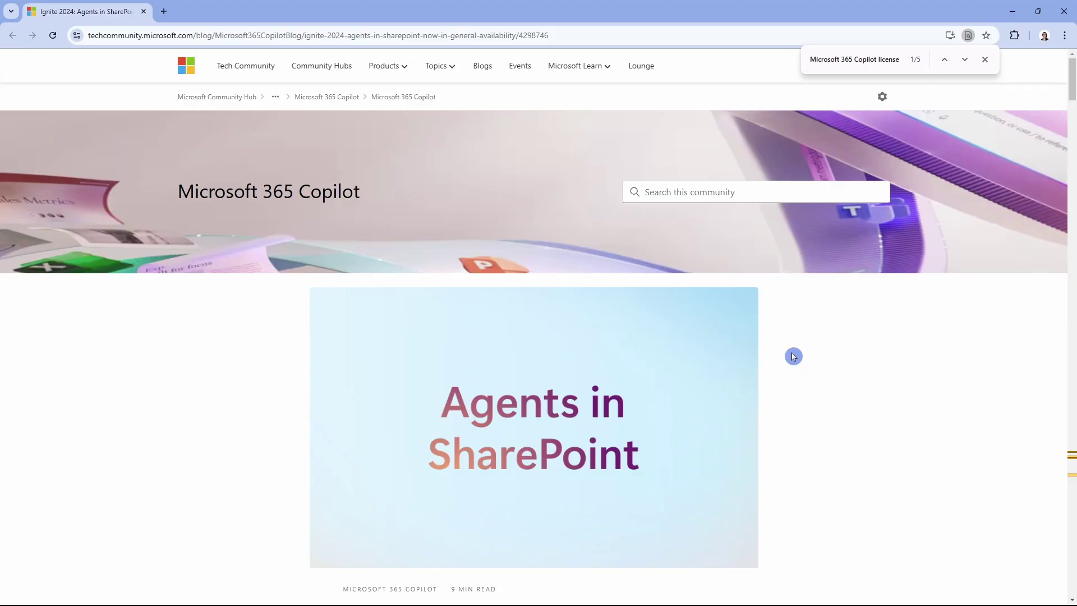
Find 'Microsoft 365 Copilot license' on the Ignite 2024 blog post and scroll to that section.
left_click(856, 88)
left_click(869, 59)
key("Return")
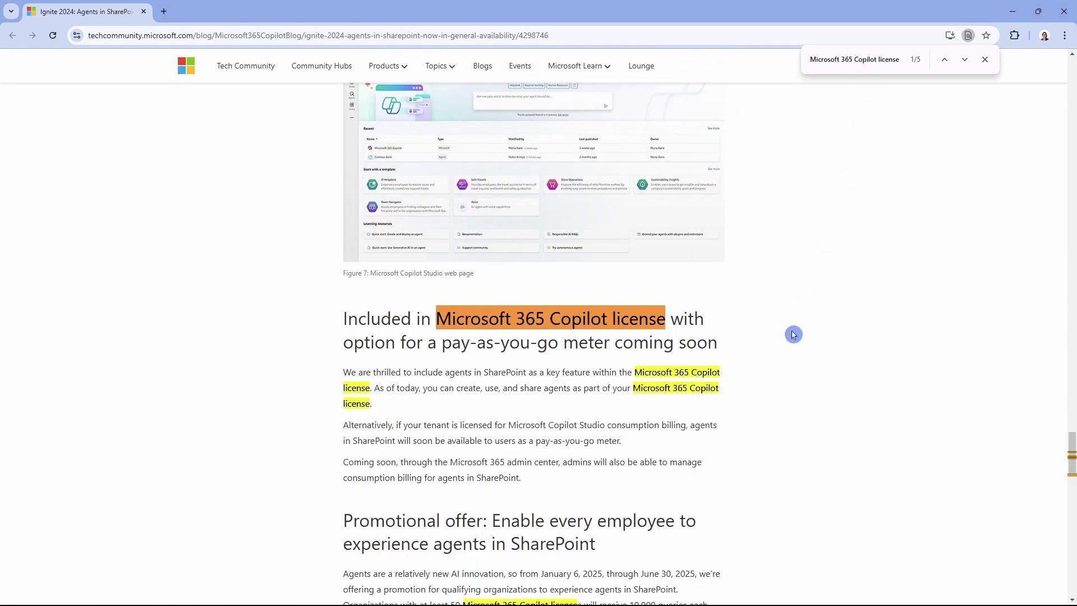
scroll(792, 335, "down", 2)
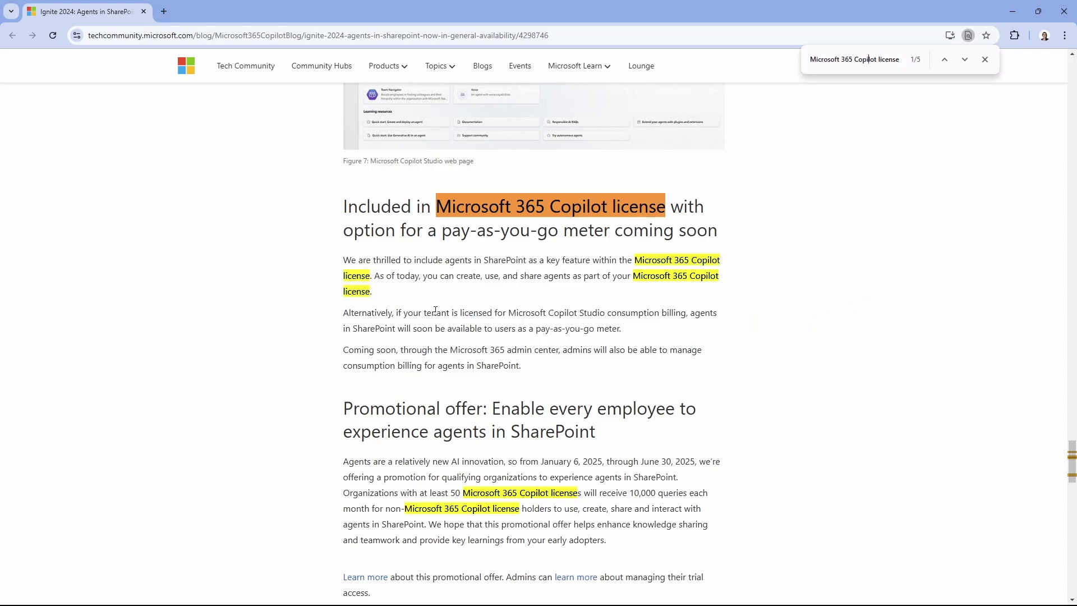
Highlight the Copilot Studio billing sentence and the phrase 'pay-as-you-go meter'.
left_click_drag(426, 312, 608, 314)
left_click_drag(536, 328, 621, 329)
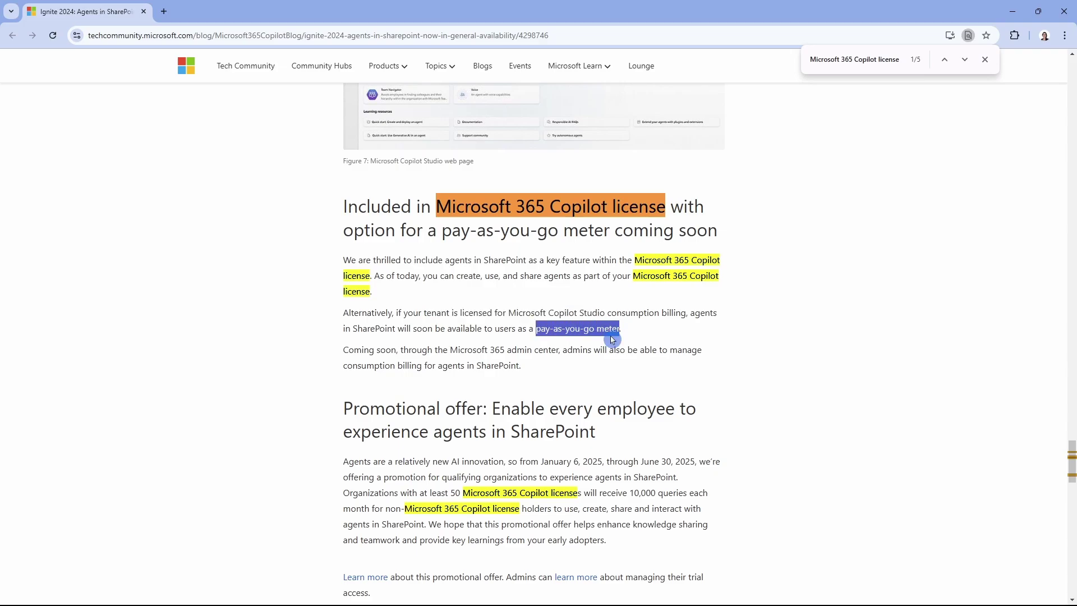